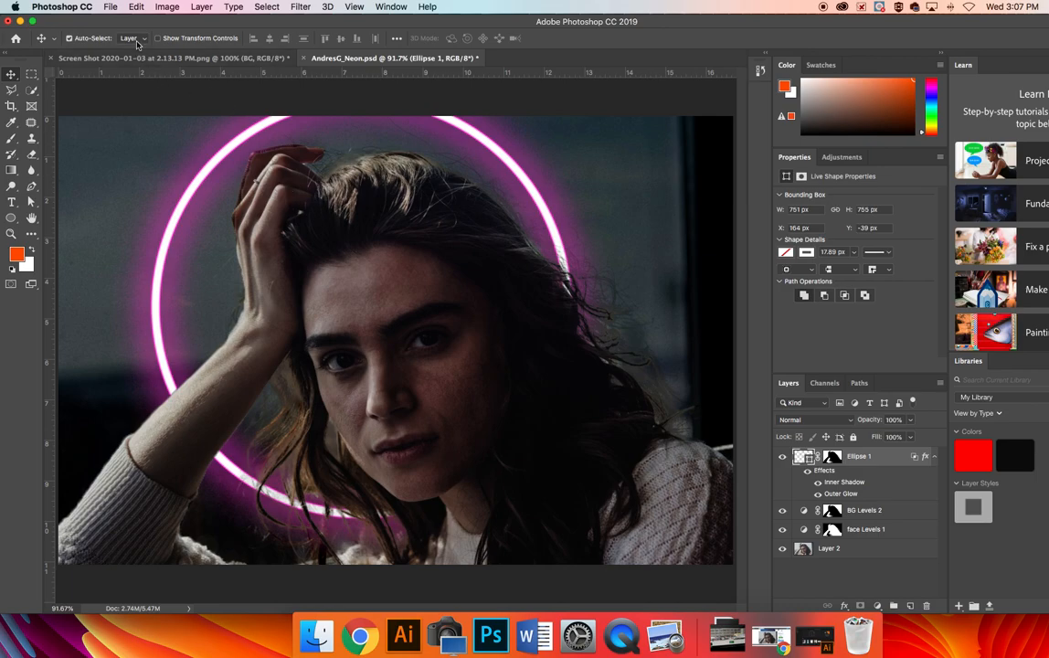
Create a new 1200 × 797 px document named AndresG_Neon from the clipboard preset
left_click(105, 6)
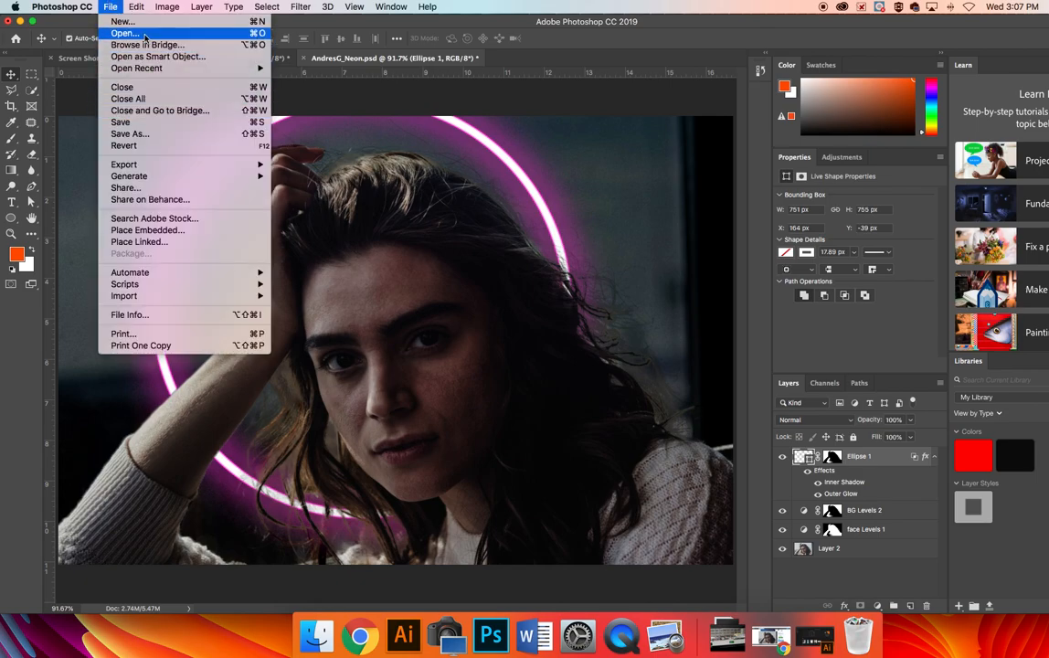
left_click(142, 22)
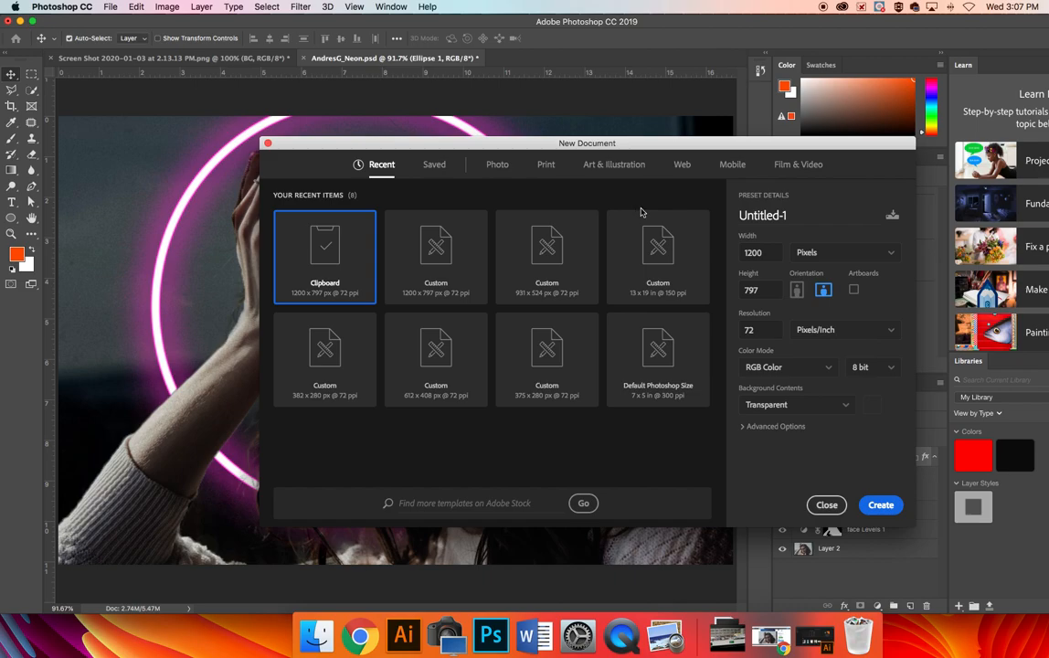
left_click(768, 215)
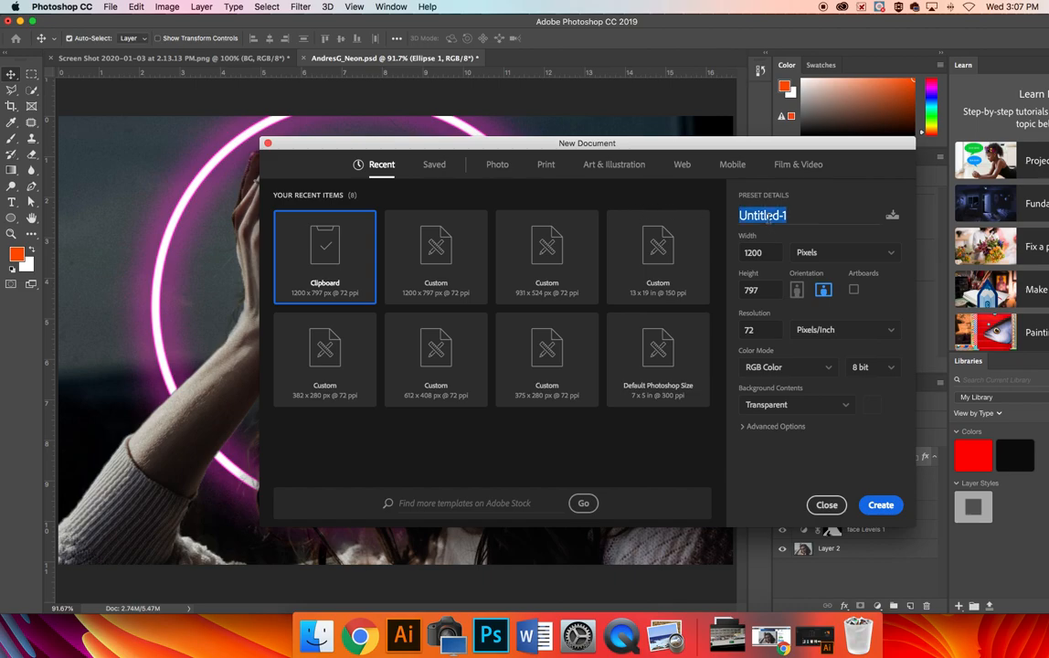
type("Andre")
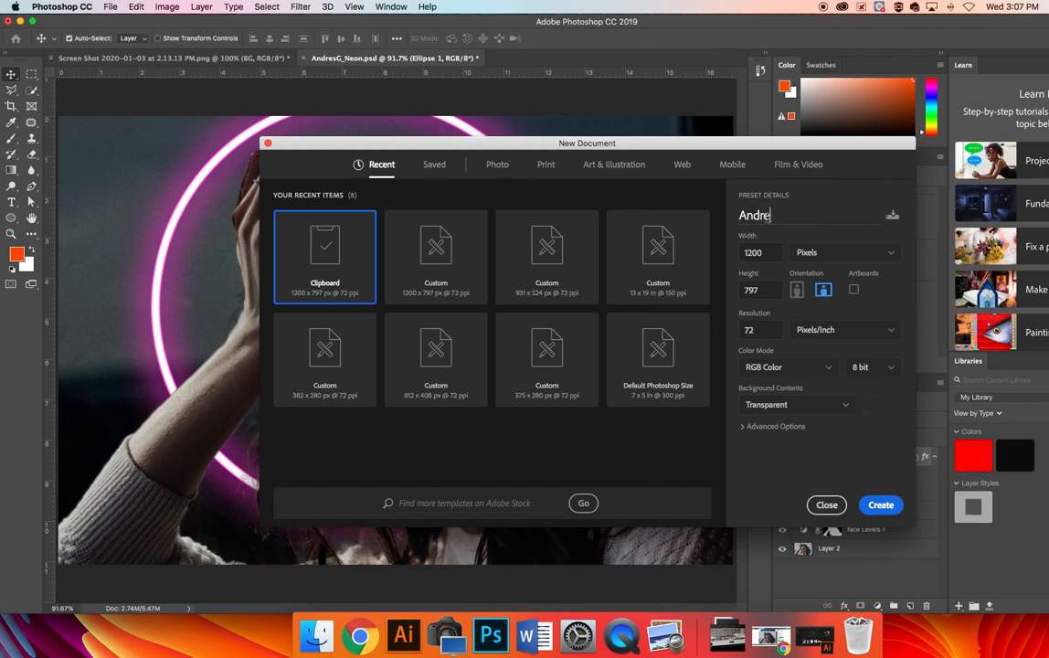
type("sG_Neon")
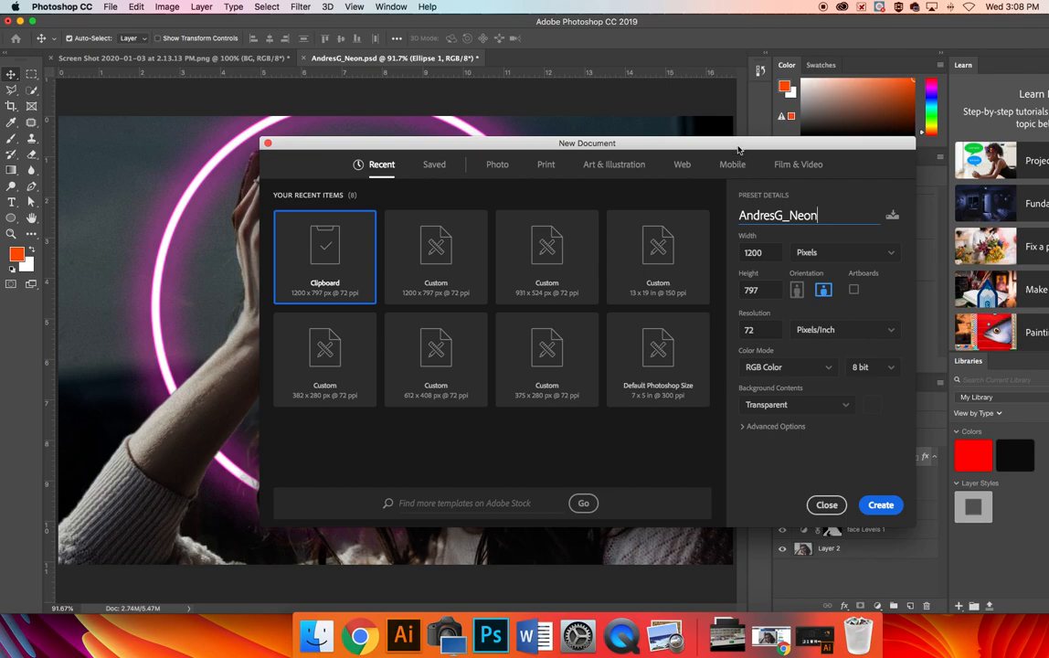
left_click_drag(738, 149, 695, 105)
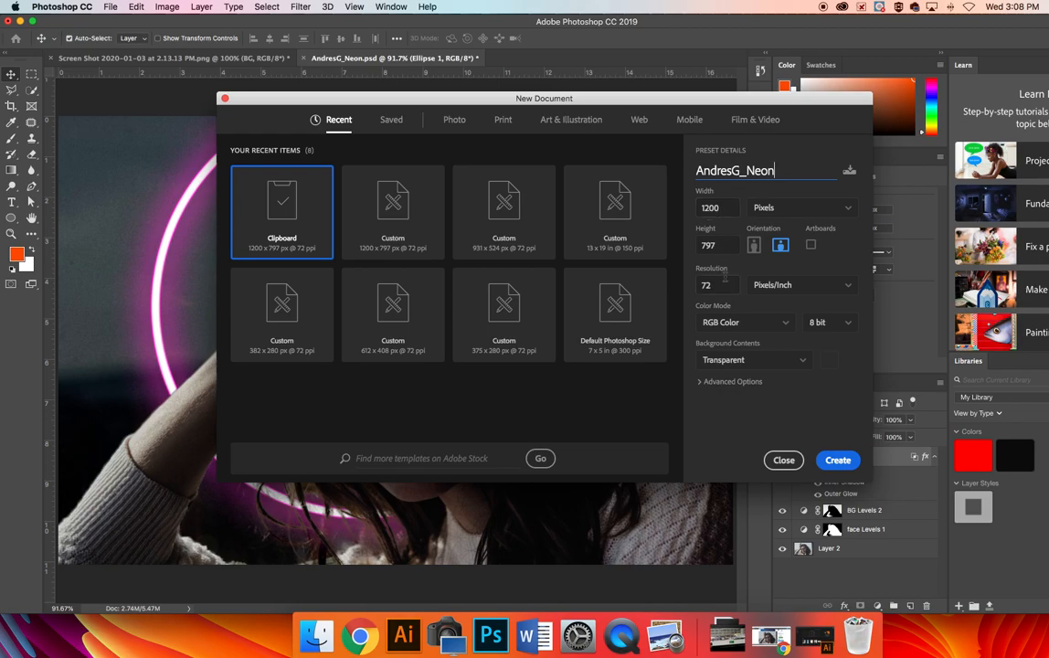
left_click(840, 461)
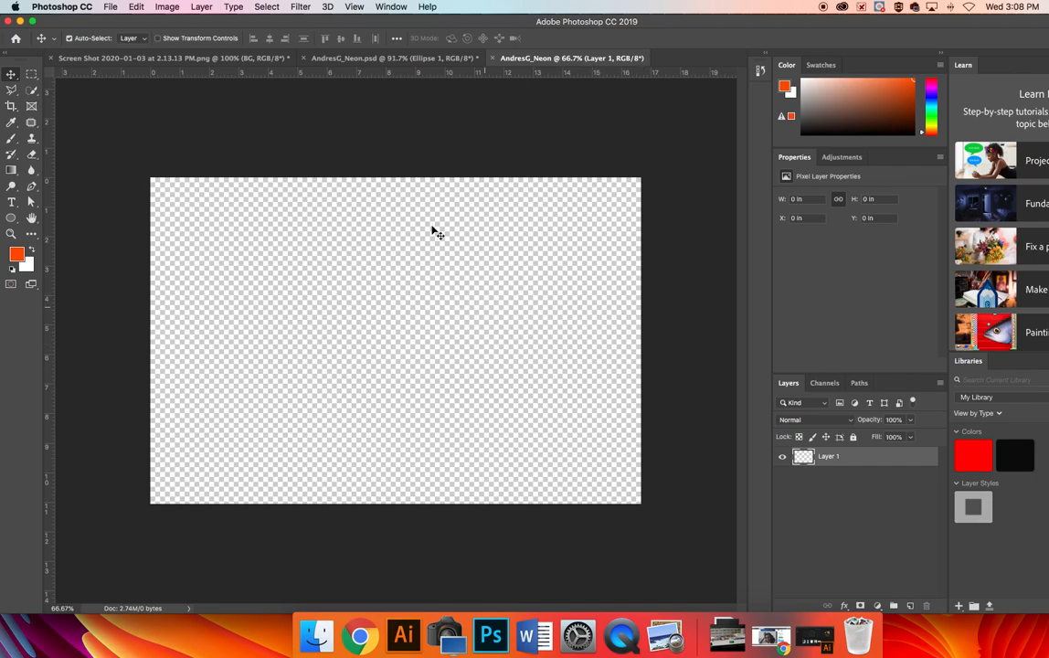
Paste the copied portrait photo into the new document
left_click(135, 6)
left_click(135, 6)
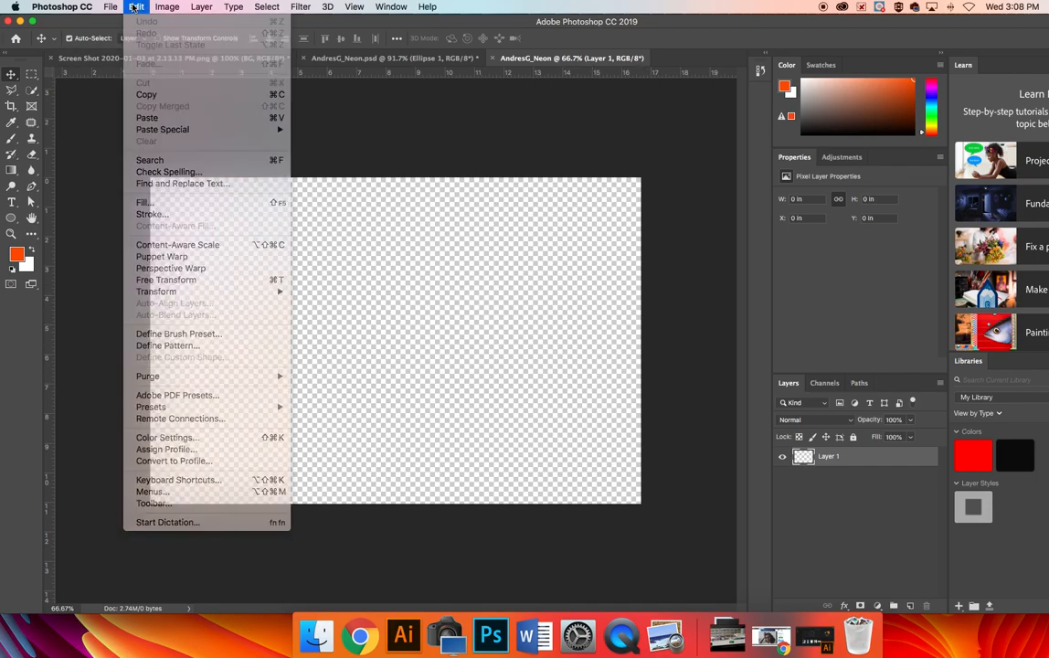
key("super+v")
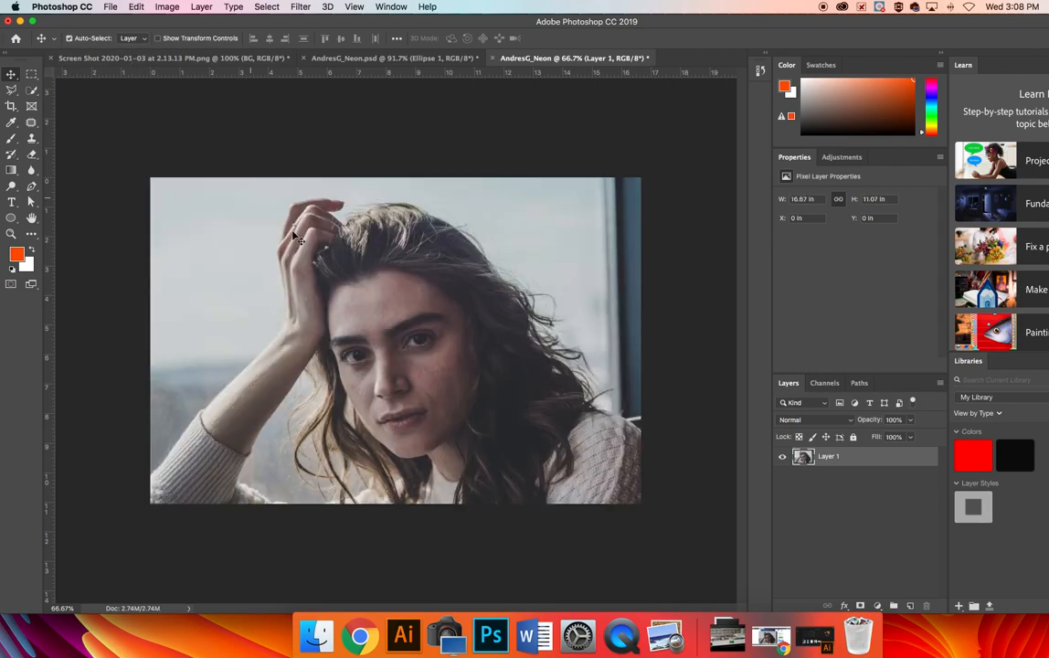
Look over the finished neon examples in the other open documents before returning to the new one
left_click(353, 59)
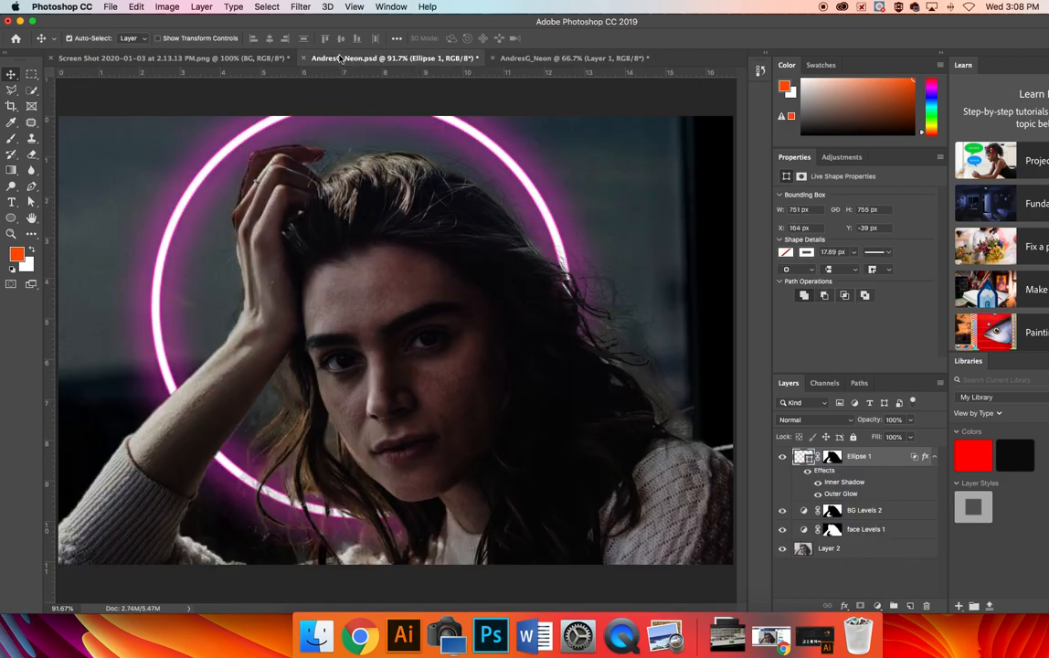
left_click(211, 59)
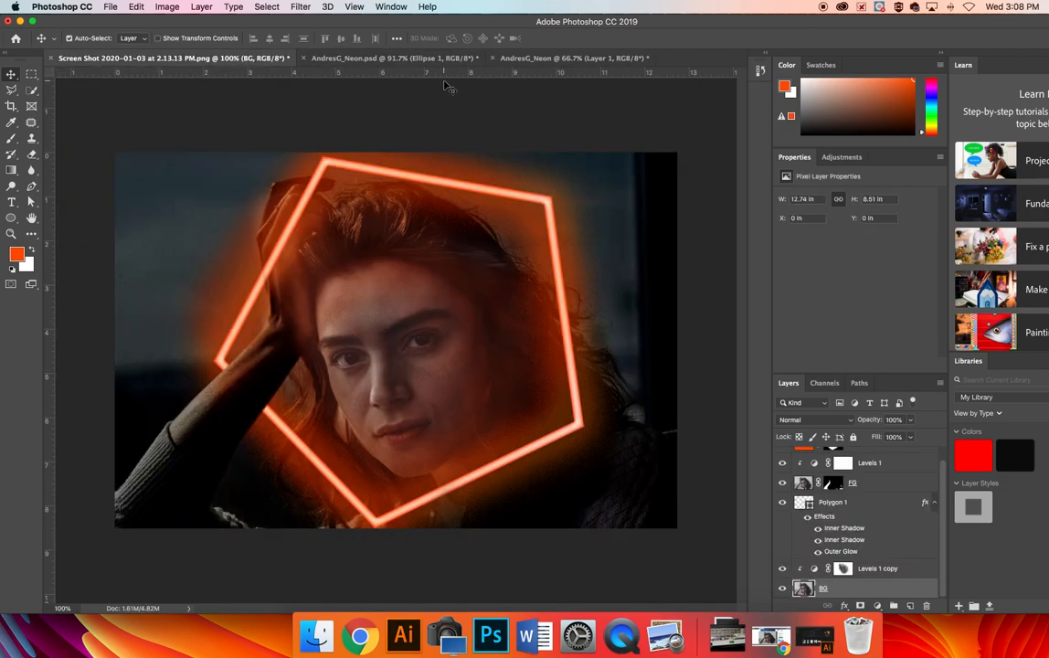
left_click(527, 59)
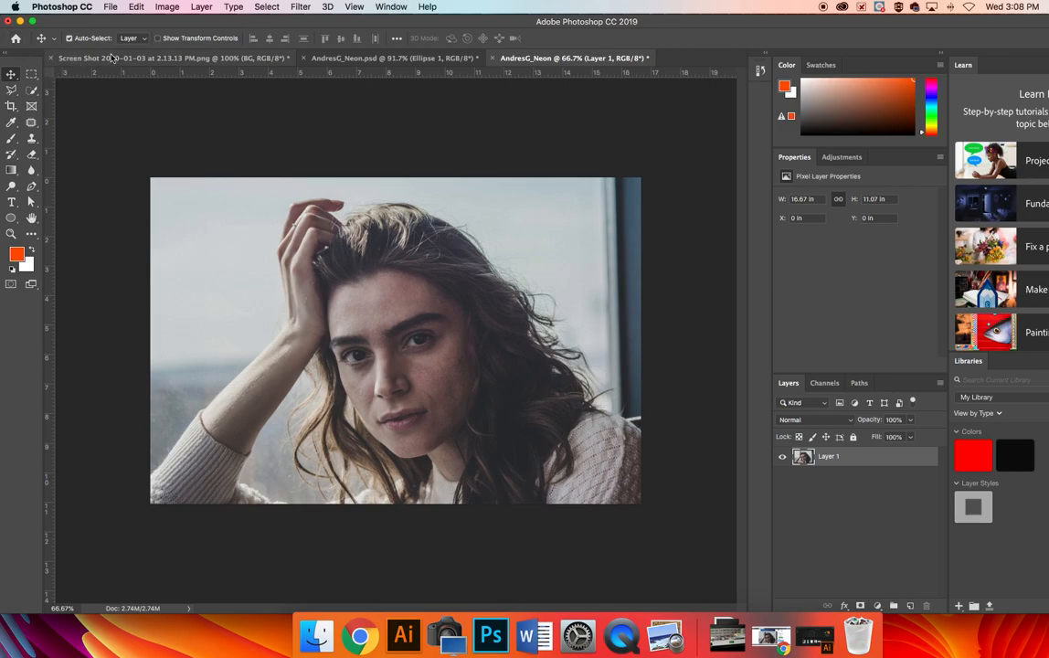
Reset the Essentials workspace and switch the tools bar to two columns
left_click(392, 6)
mouse_move(403, 34)
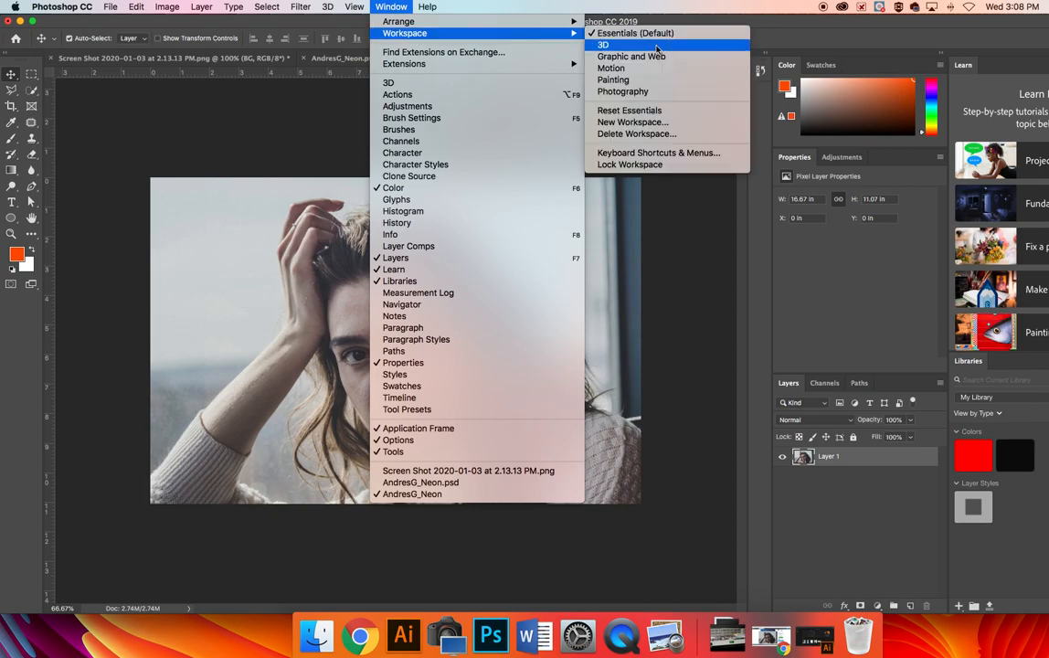
left_click(652, 111)
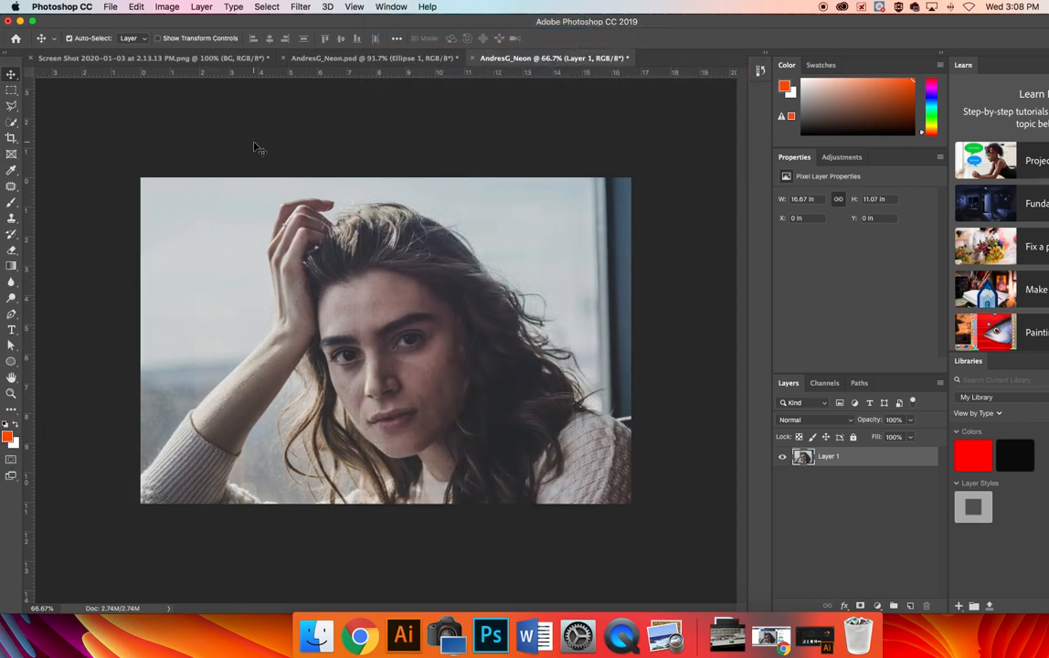
left_click(8, 55)
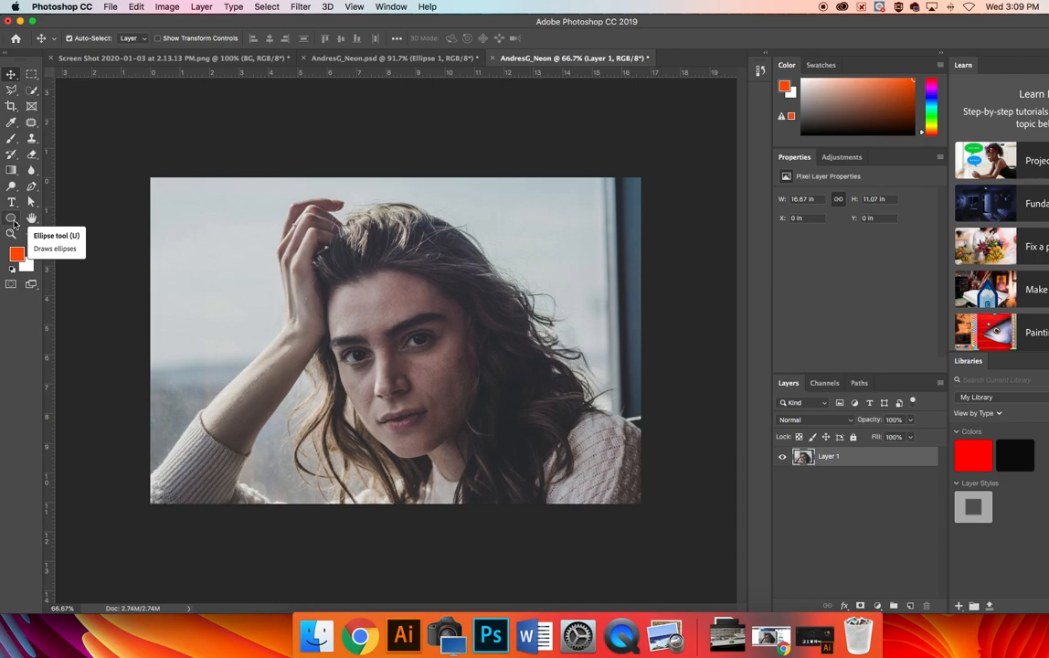
Draw a five-sided polygon shape about 961 × 930 px around the woman's face with the Polygon tool
left_click(11, 219)
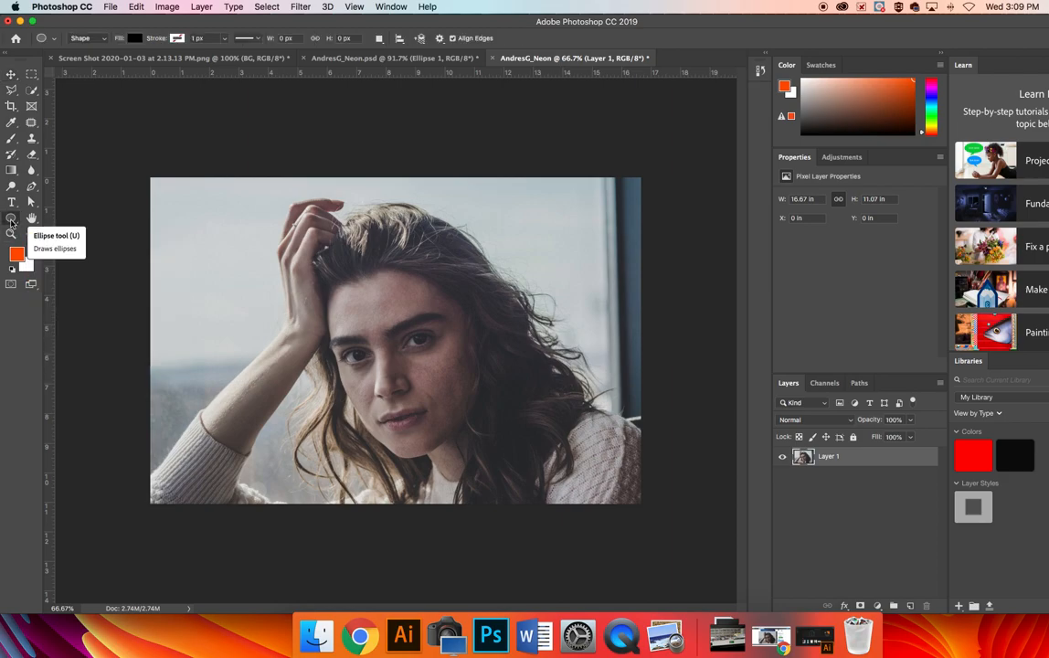
right_click(11, 220)
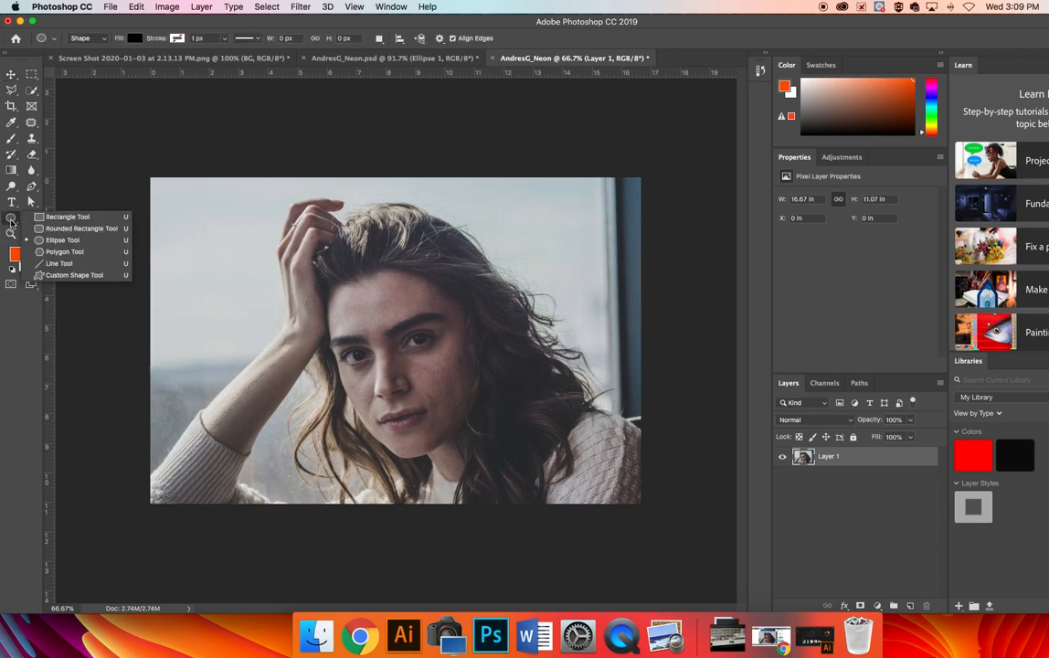
left_click(64, 251)
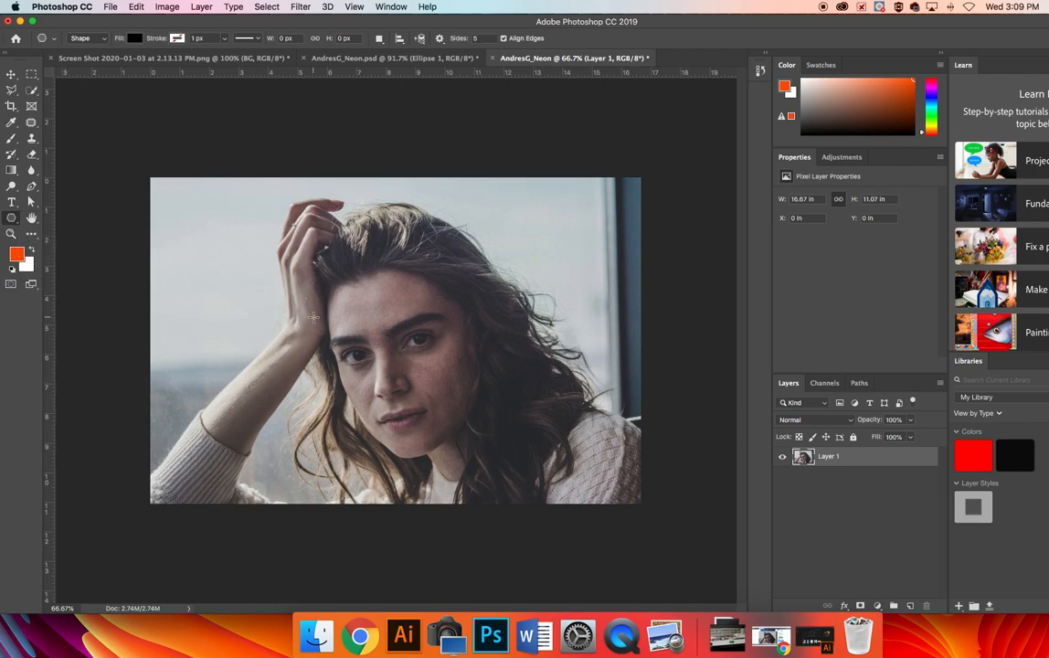
left_click_drag(413, 367, 223, 419)
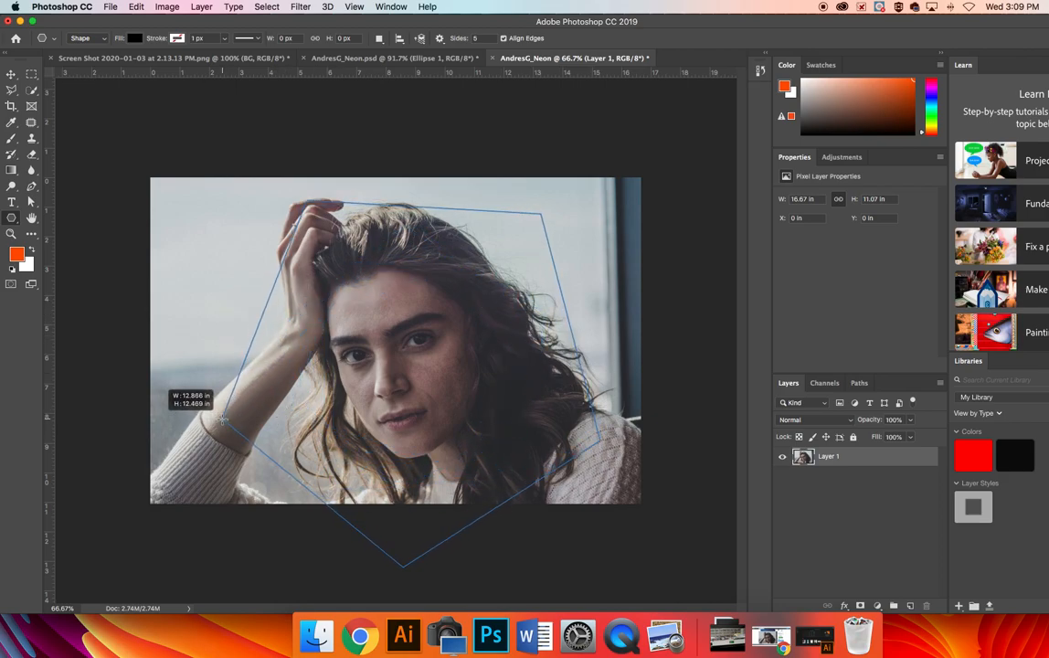
left_click_drag(223, 420, 215, 422)
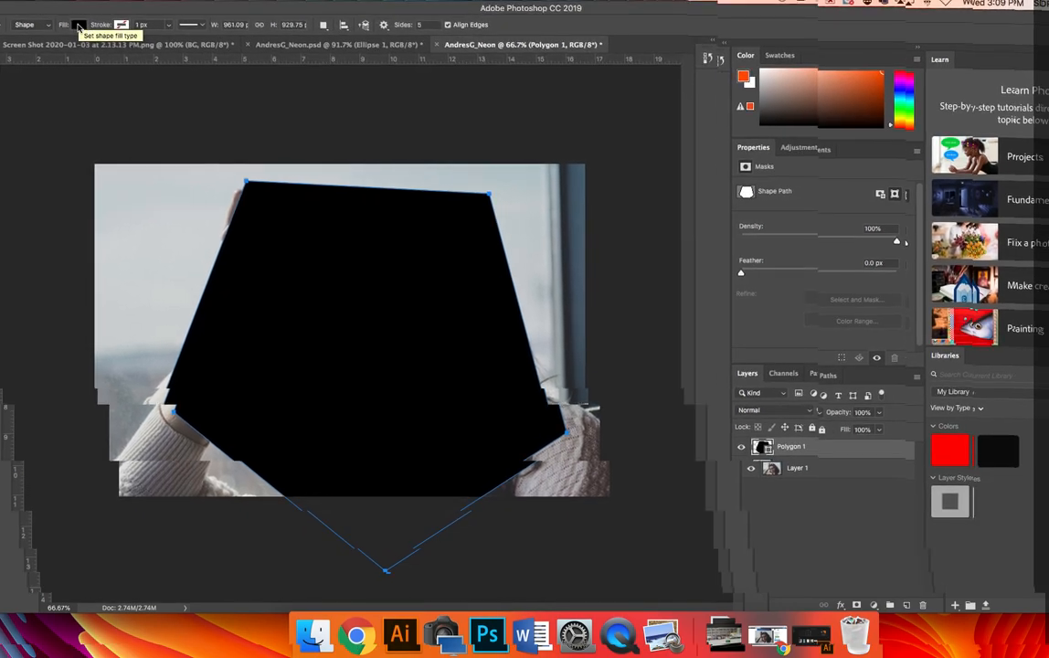
Set the polygon's fill to none and its stroke to solid white
left_click(131, 37)
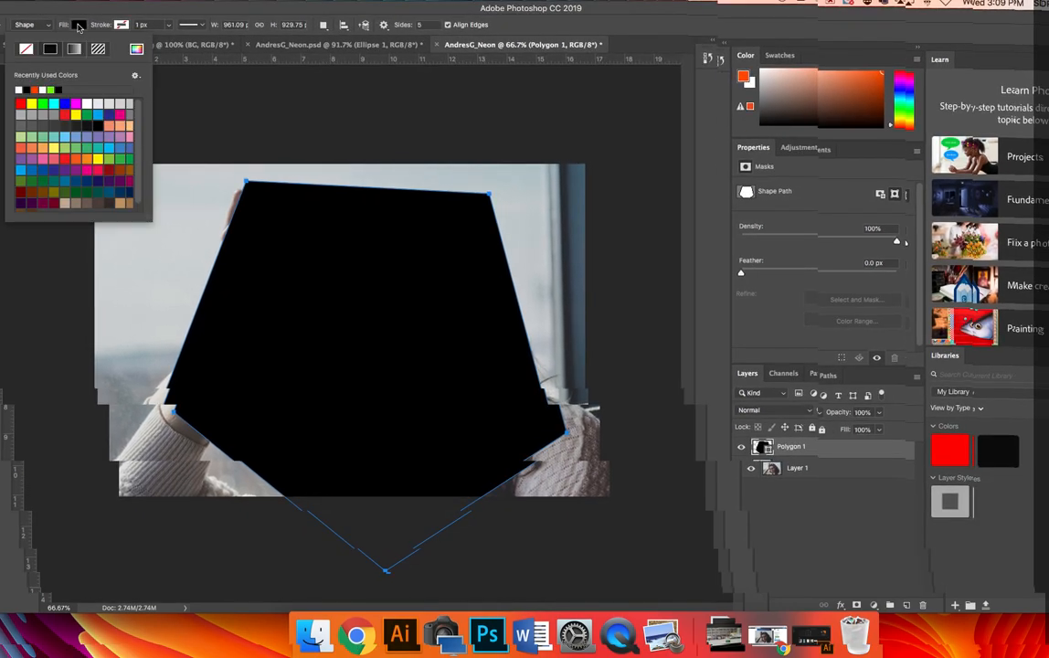
left_click(27, 49)
left_click(121, 26)
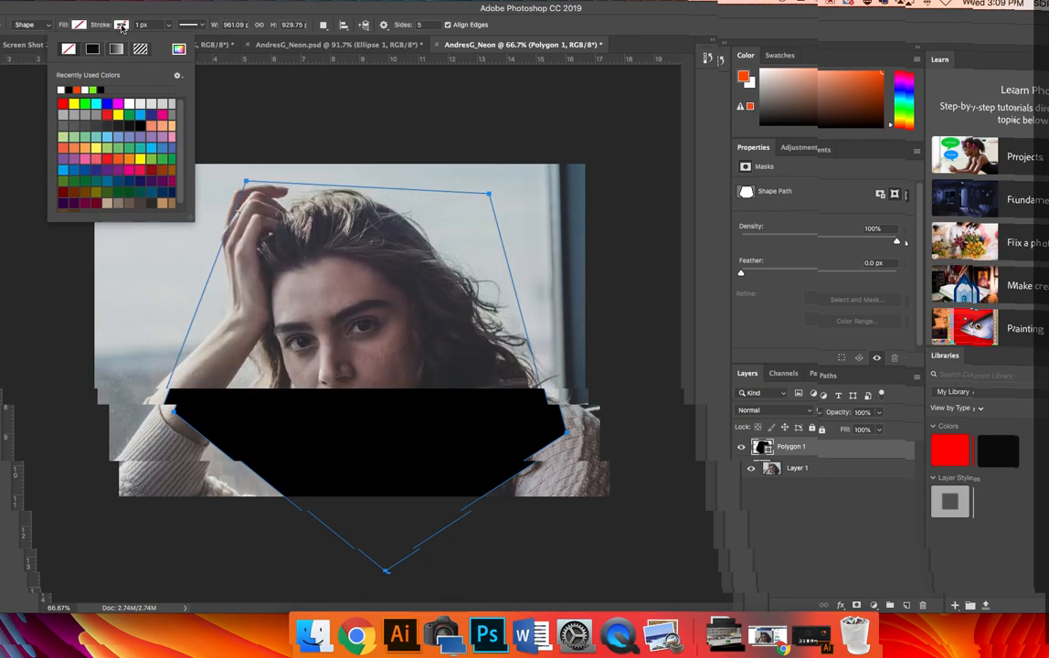
left_click(90, 47)
Set the polygon's stroke width to about 30 px
left_click(168, 26)
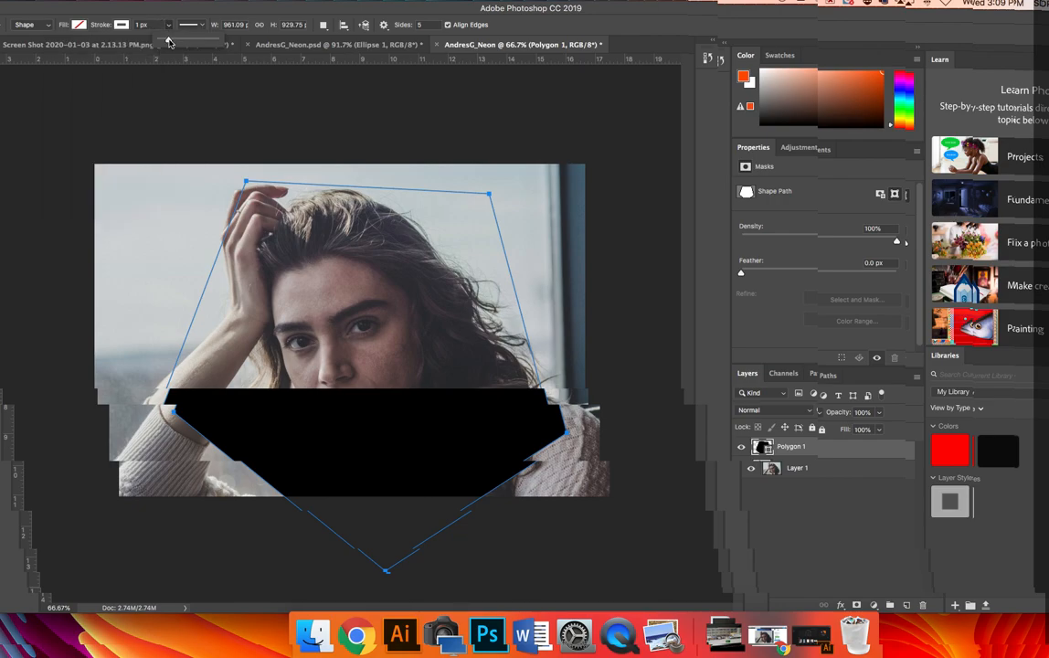
left_click_drag(168, 40, 195, 39)
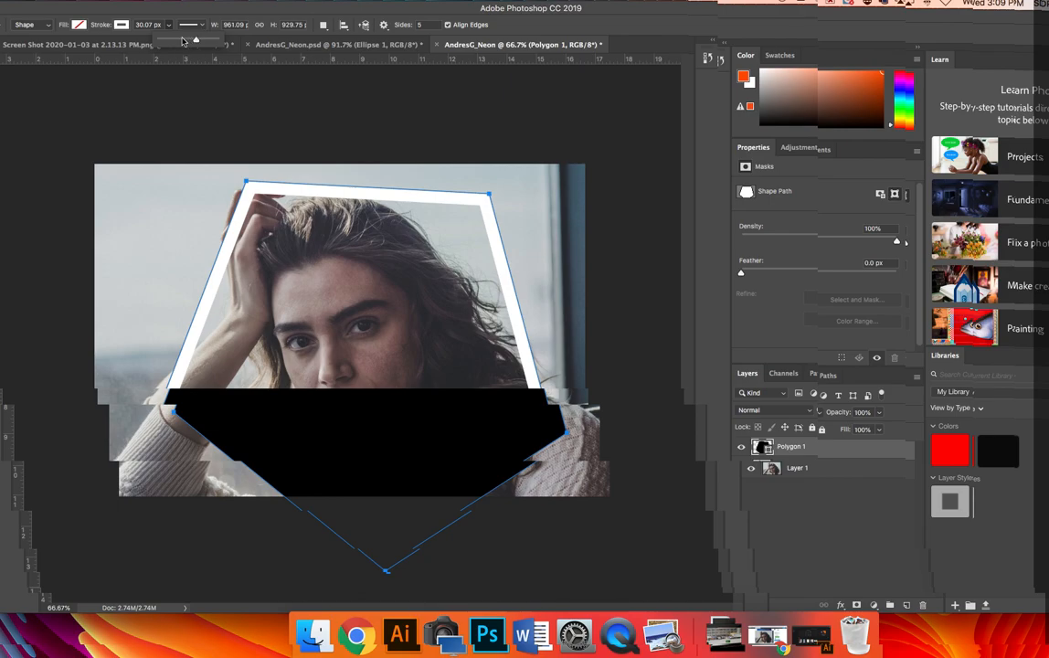
left_click(165, 13)
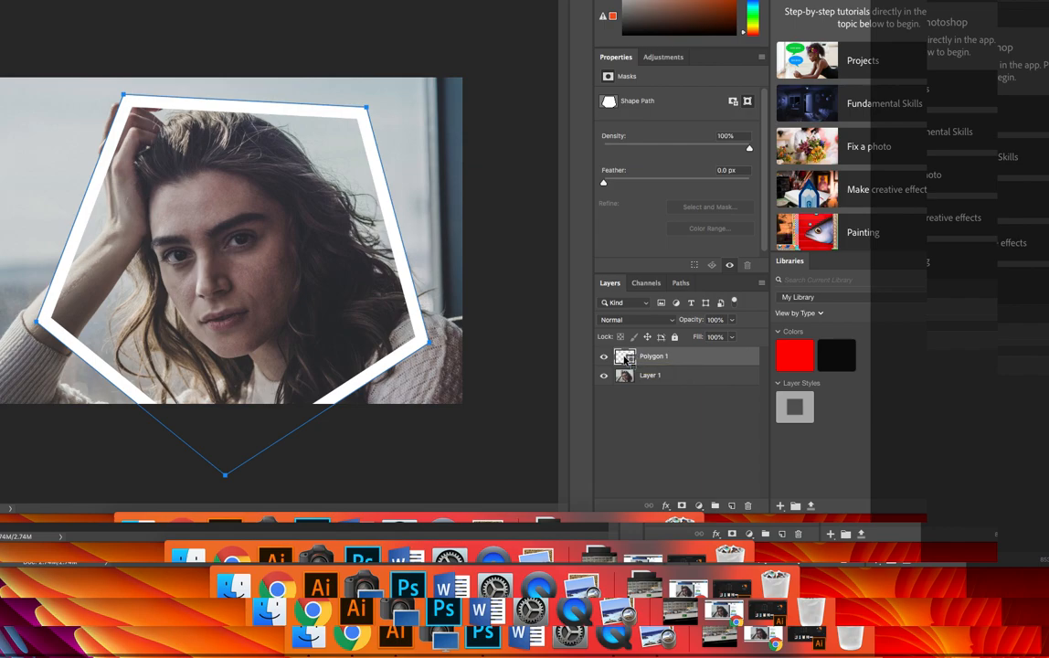
Open the Polygon 1 layer's blending options and enable the Inner Shadow effect
right_click(625, 359)
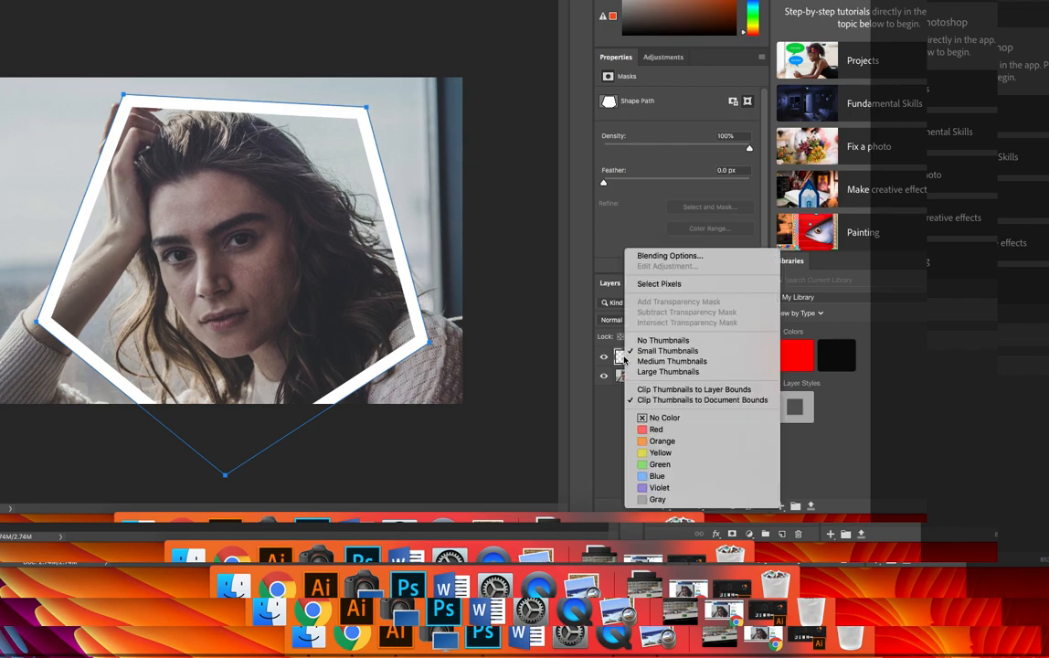
left_click(681, 260)
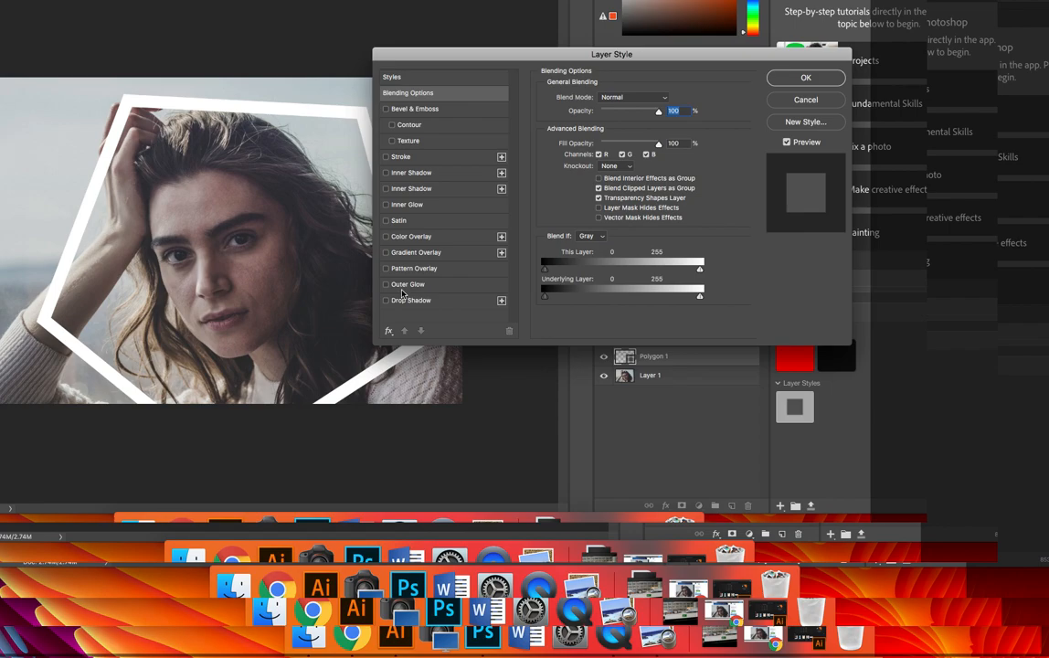
left_click(386, 173)
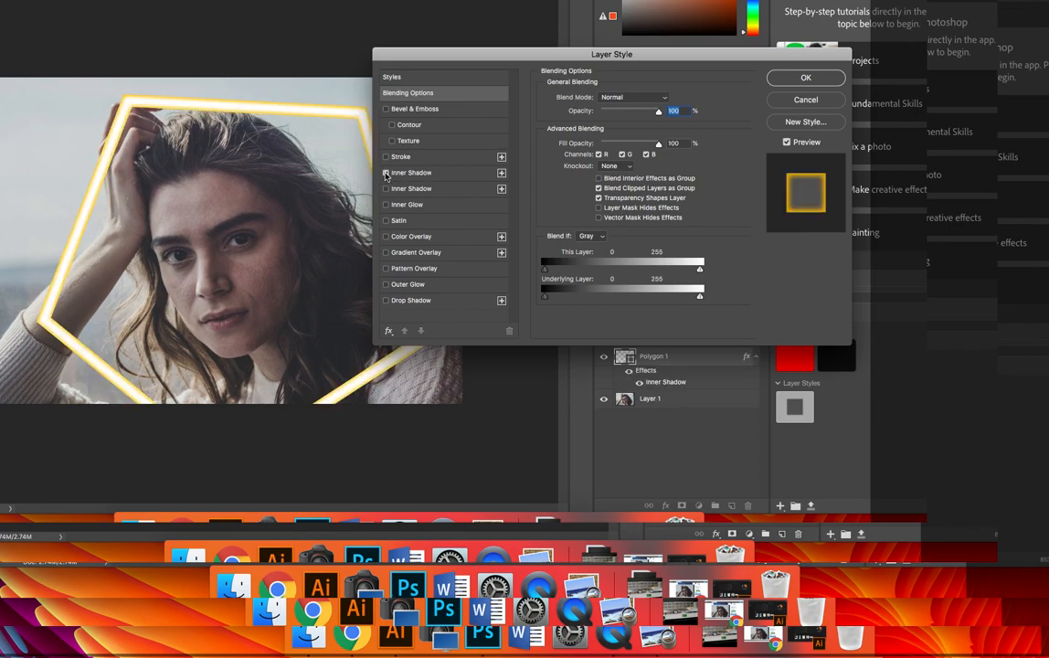
left_click(440, 175)
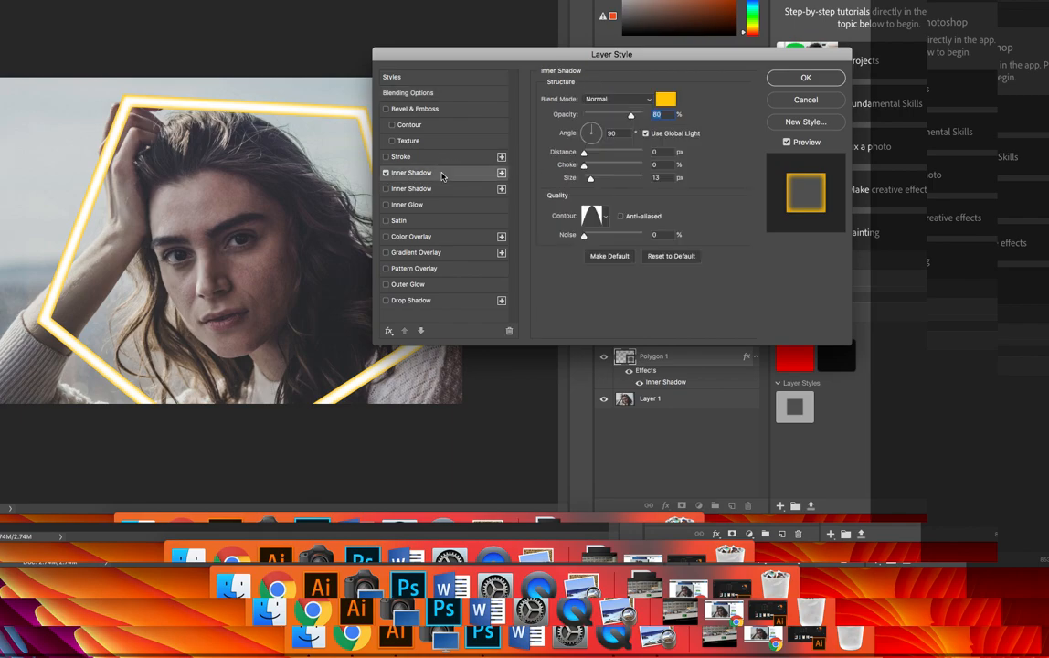
Set the inner shadow color to cyan 00eaff
left_click(669, 100)
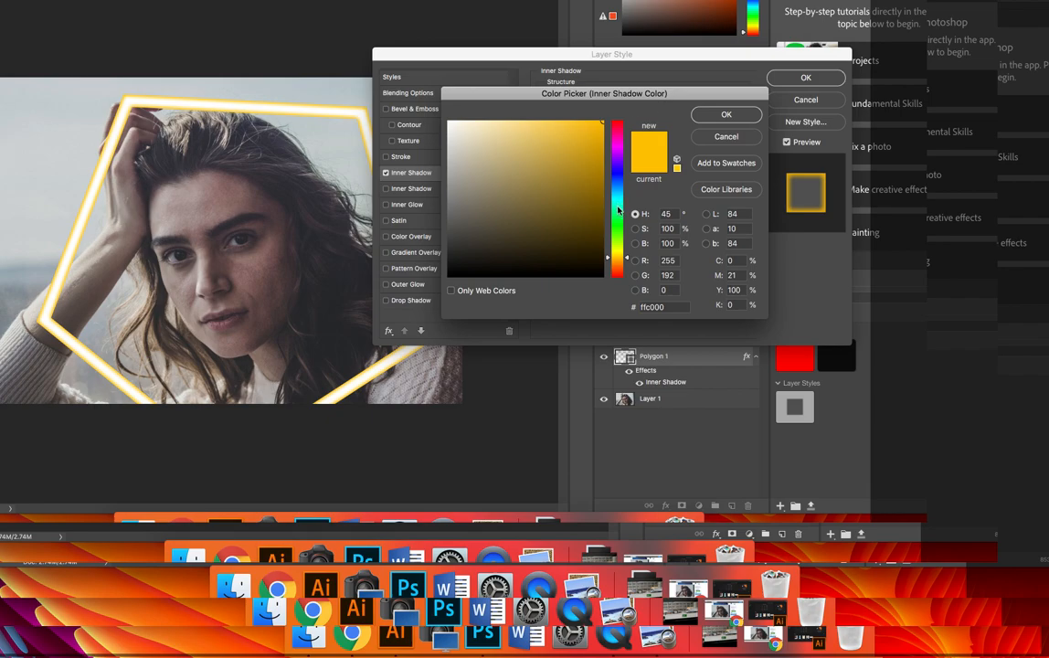
left_click(618, 209)
left_click_drag(618, 199, 621, 196)
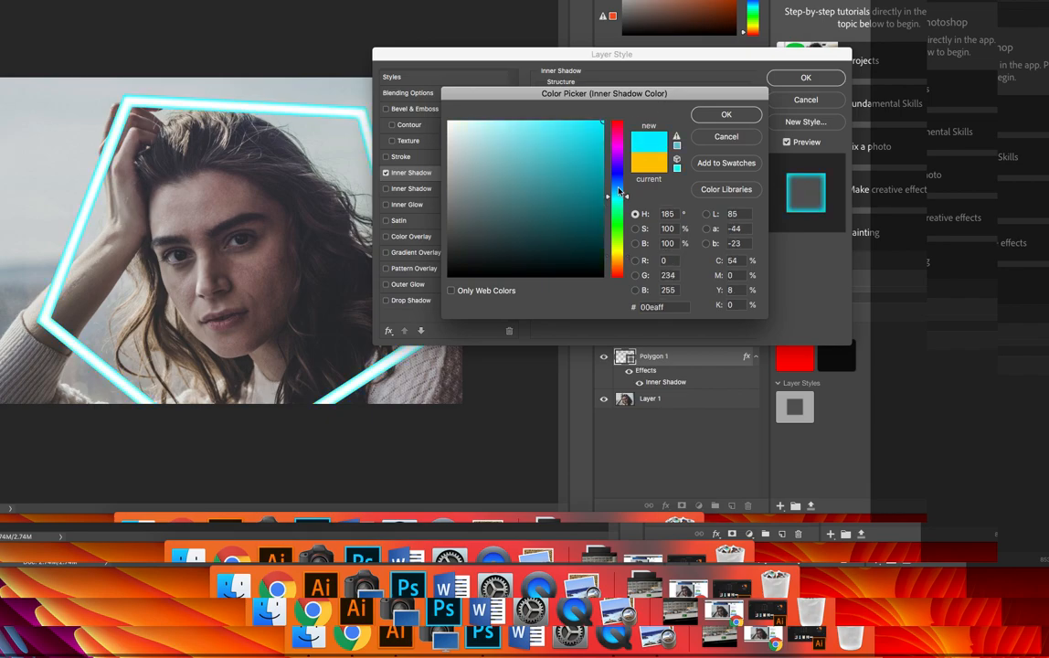
left_click(716, 115)
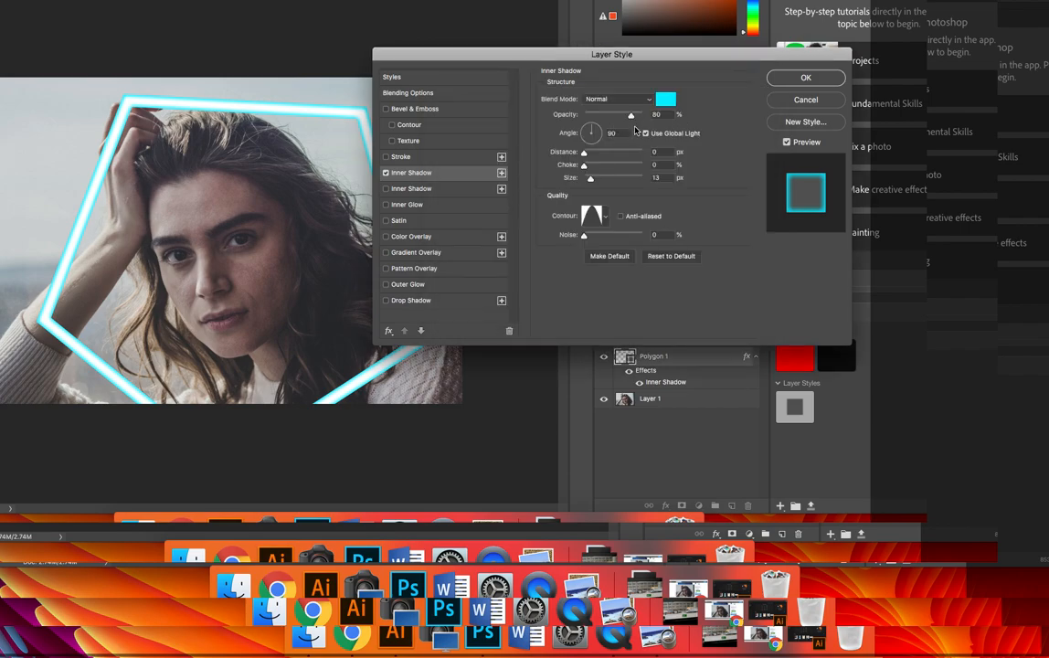
Set the inner shadow size to 18 px and choose the Linear contour
mouse_move(590, 177)
left_mouse_down()
mouse_move(607, 181)
mouse_move(592, 181)
left_mouse_up()
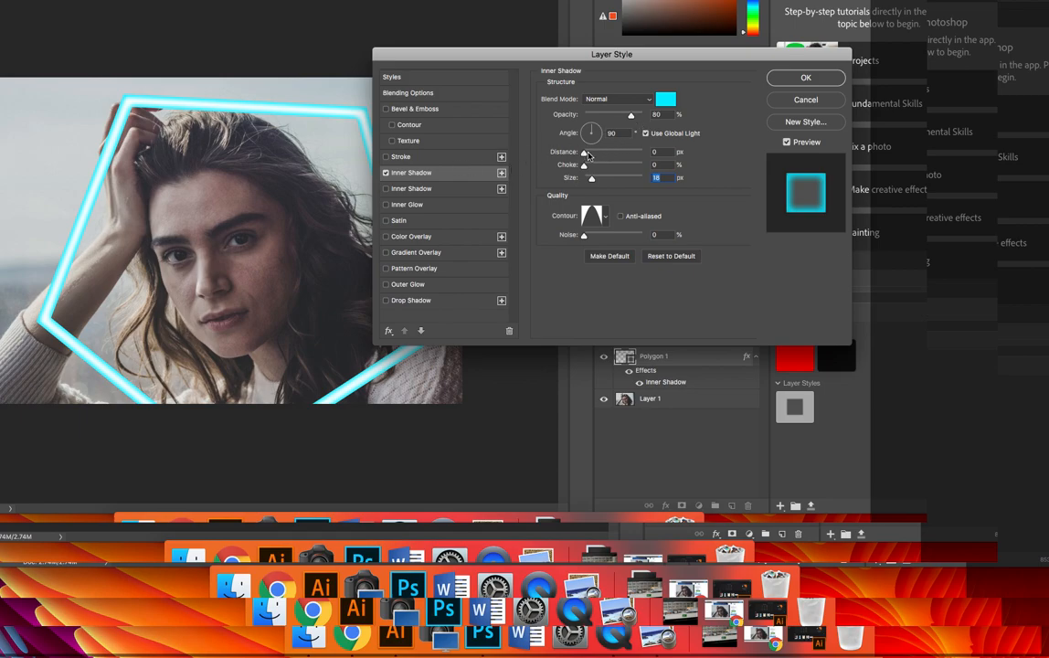
mouse_move(585, 169)
left_mouse_down()
mouse_move(619, 167)
mouse_move(581, 170)
left_mouse_up()
left_click(605, 218)
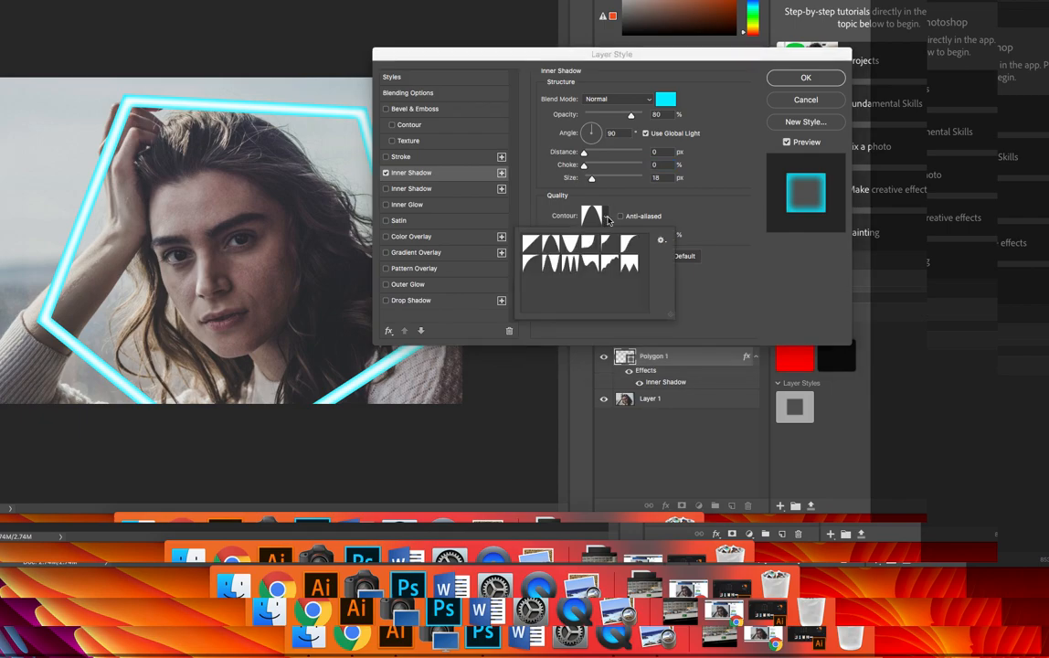
left_click(535, 244)
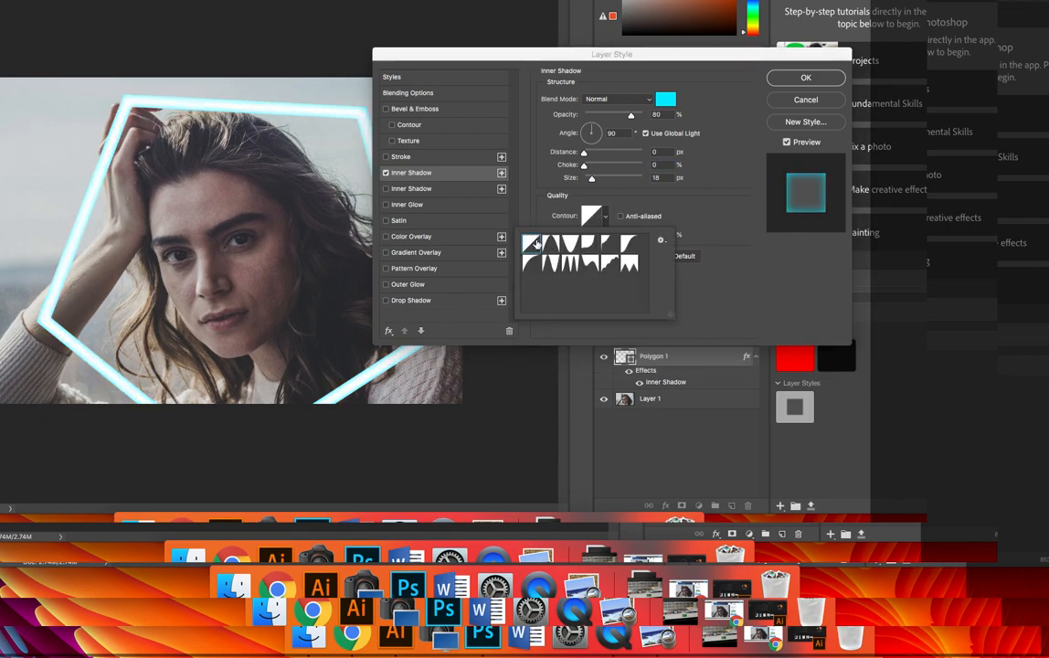
Switch the inner shadow contour to the peaked cone-shaped preset
left_click(550, 244)
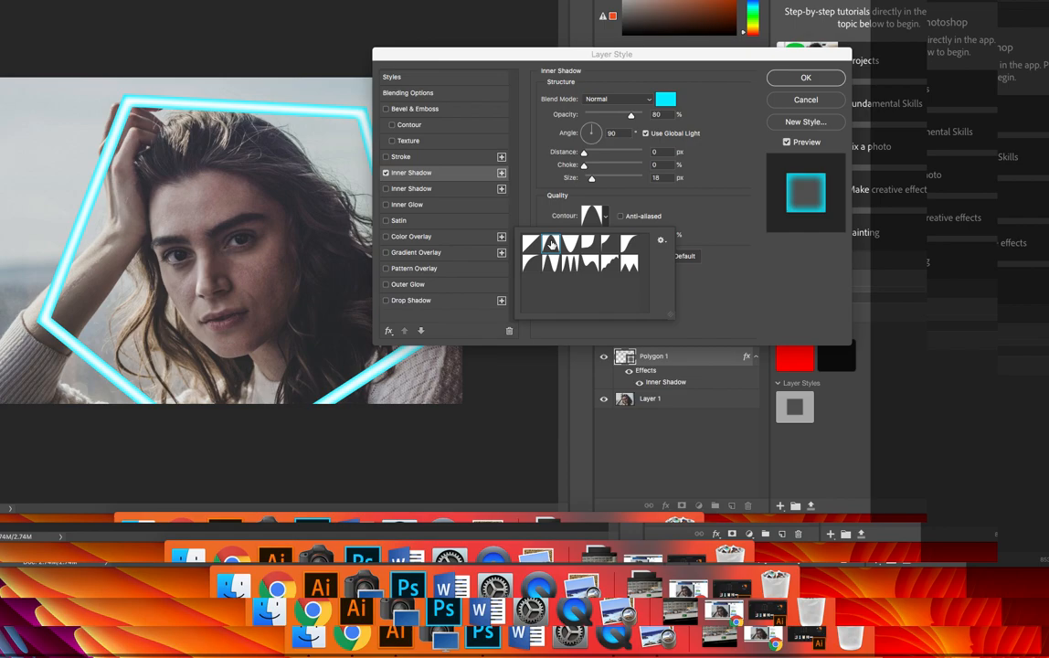
left_click(718, 116)
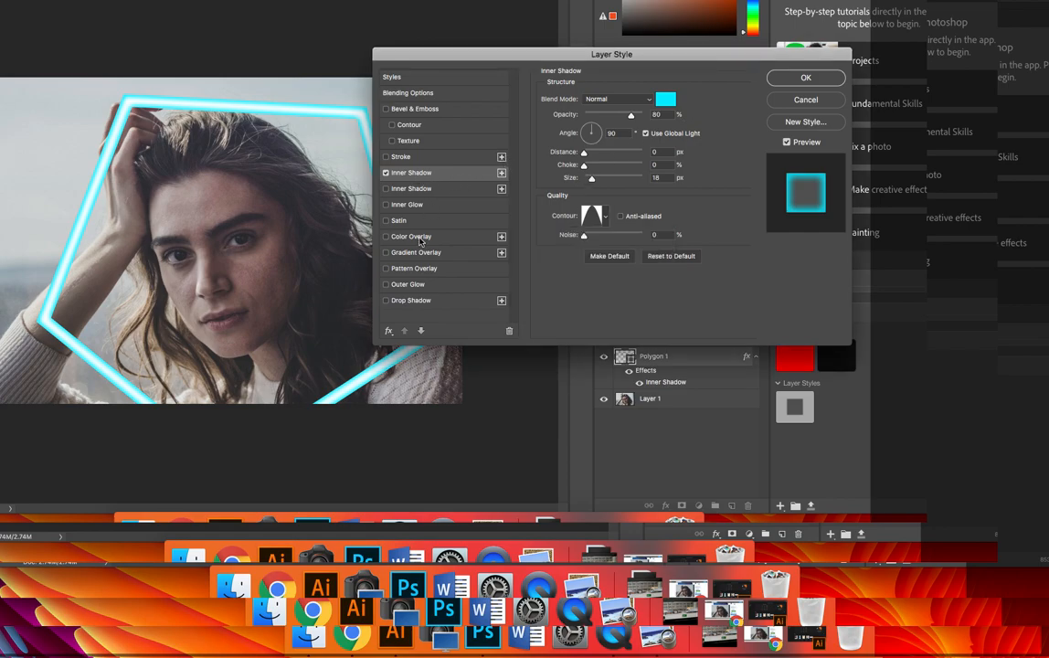
Enable Outer Glow, set its color to blue 1eb7f0, and reduce its size to 95 px
left_click(407, 286)
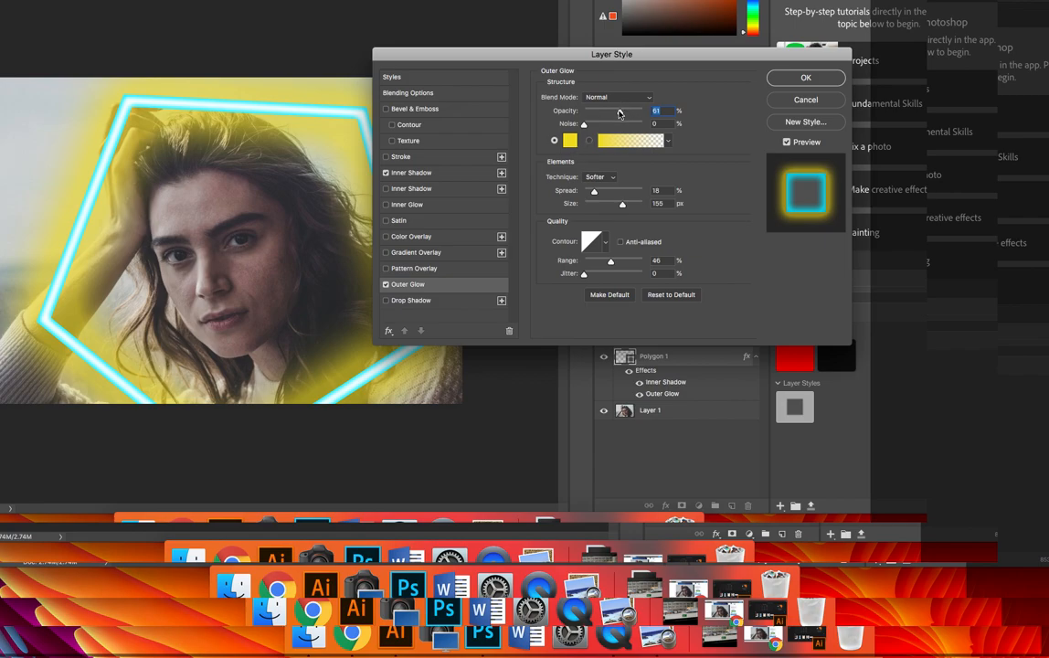
left_click(570, 140)
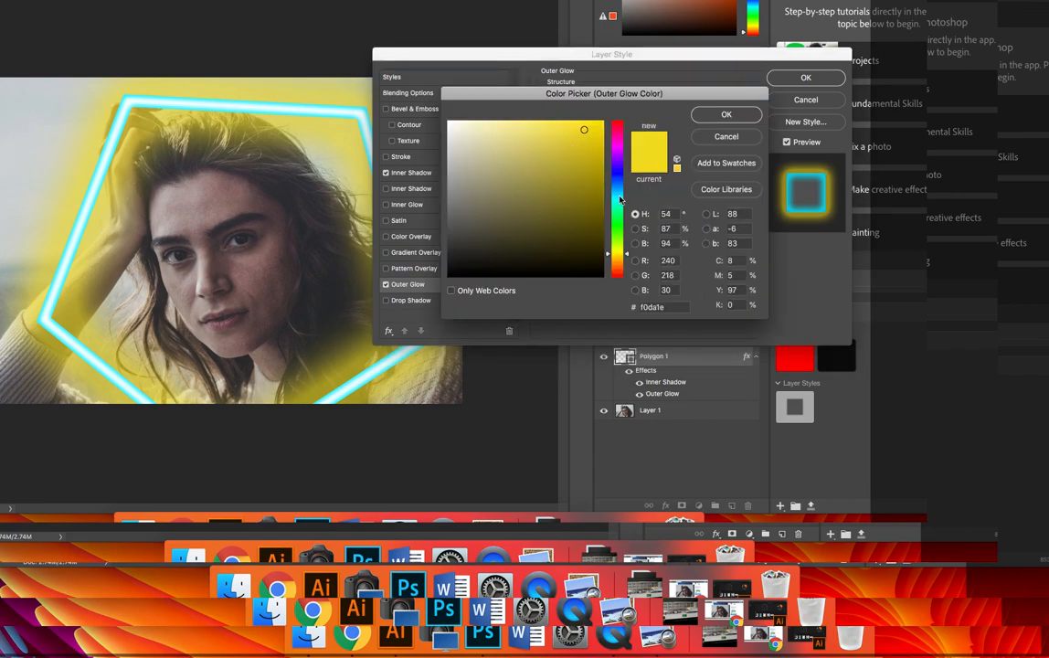
left_click(621, 191)
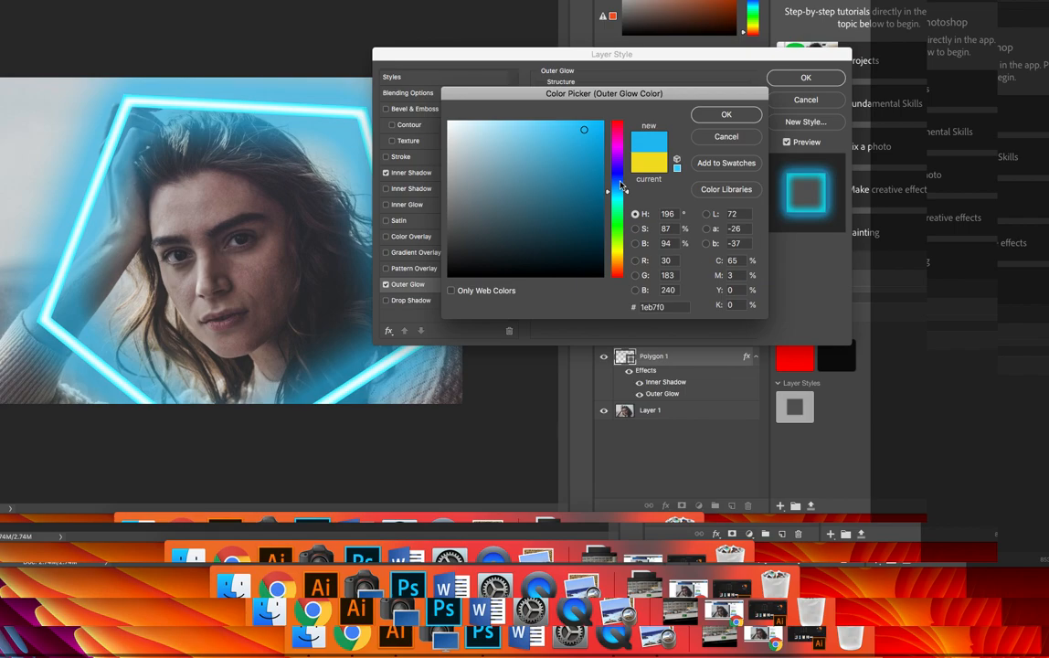
left_click(727, 115)
left_click_drag(618, 206, 610, 208)
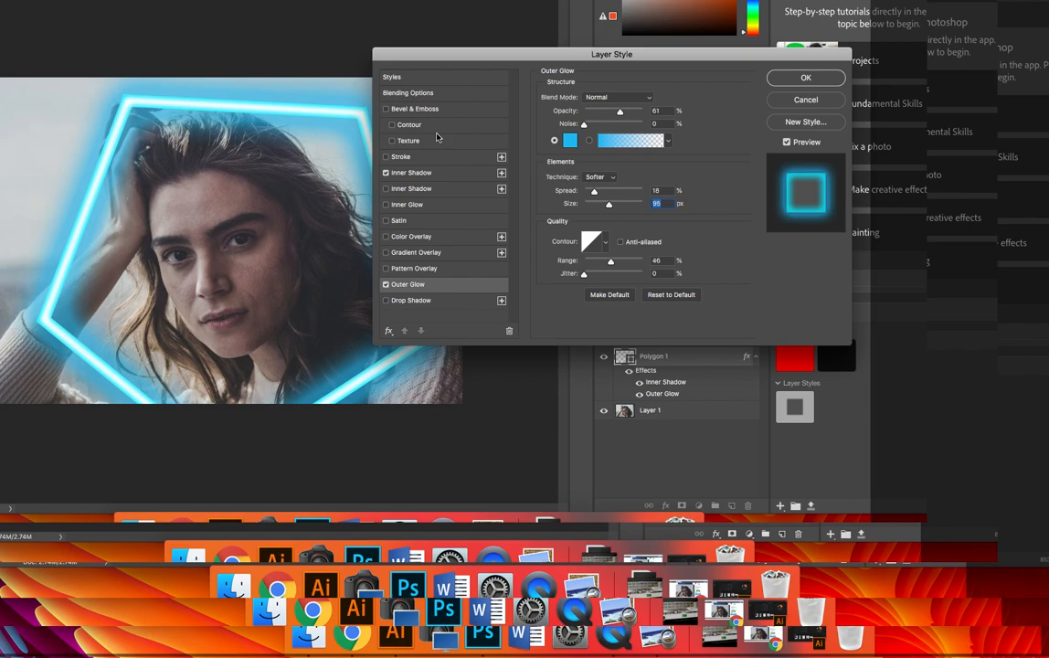
Turn on Layer Mask Hides Effects in the blending options and apply the layer style
left_click(422, 79)
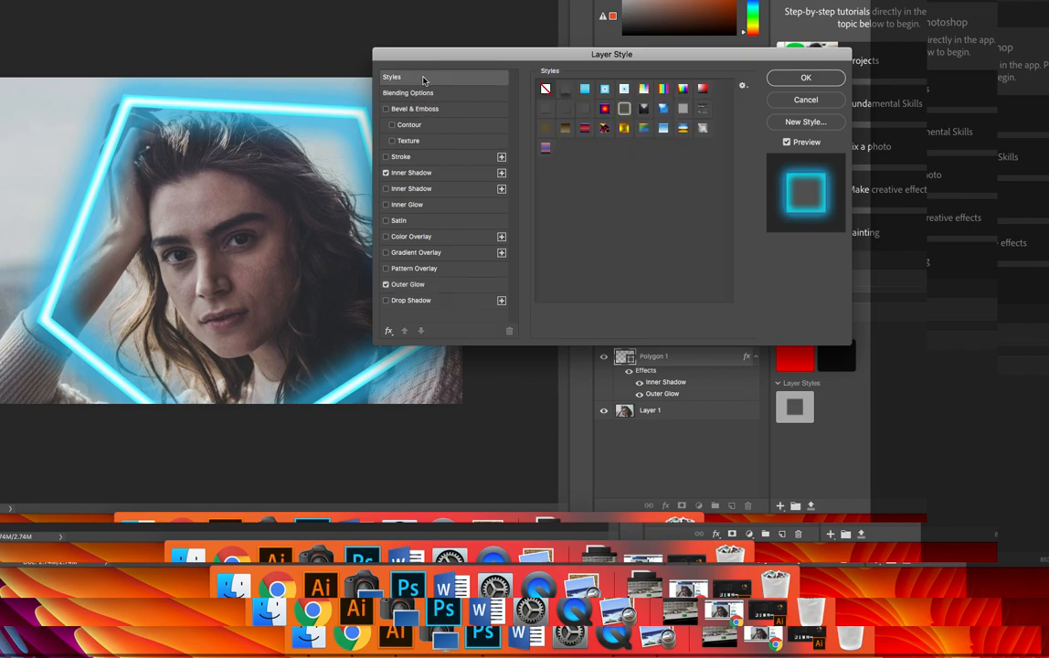
left_click(427, 95)
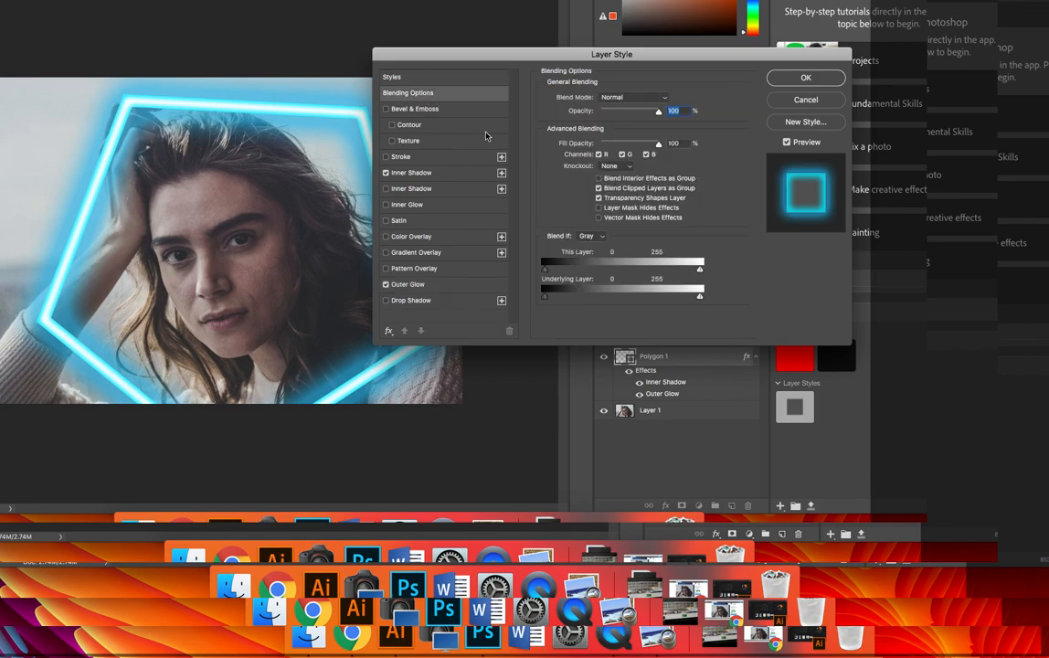
left_click(598, 208)
left_click(801, 78)
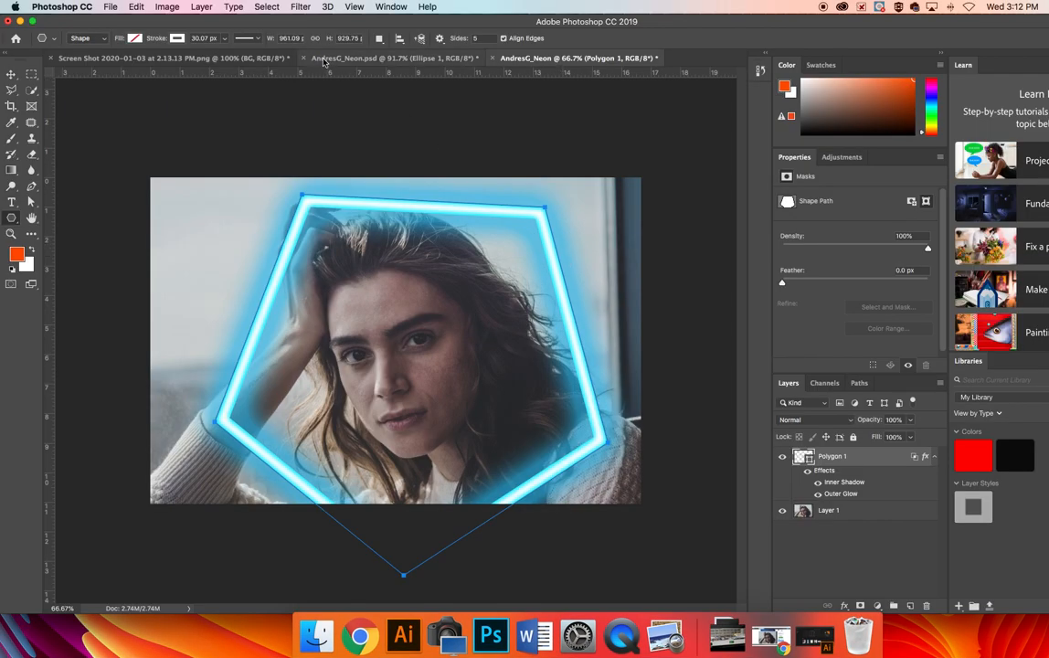
Inspect the ellipse layer's blending options in the AndresG_Neon.psd reference document
left_click(323, 59)
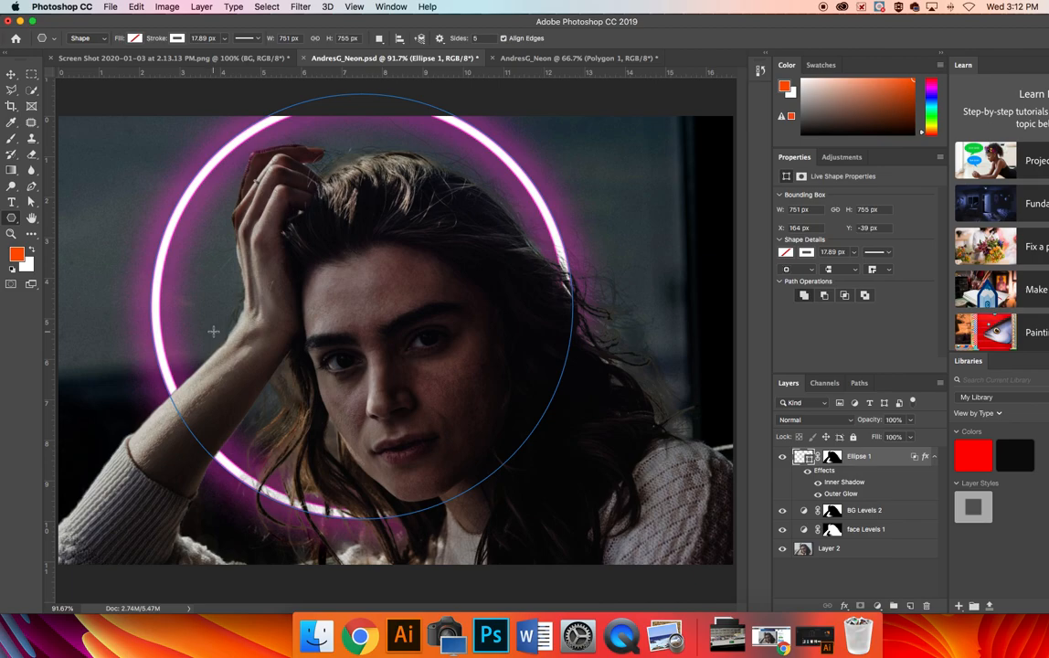
left_click(12, 74)
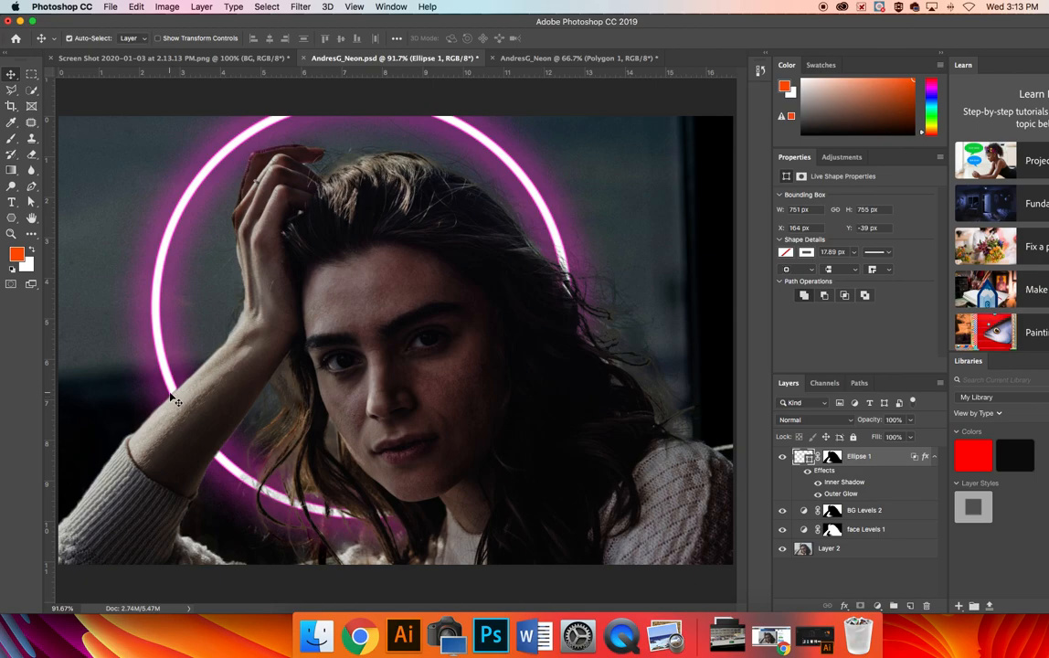
scroll(171, 398, "down", 8)
scroll(171, 398, "up", 12)
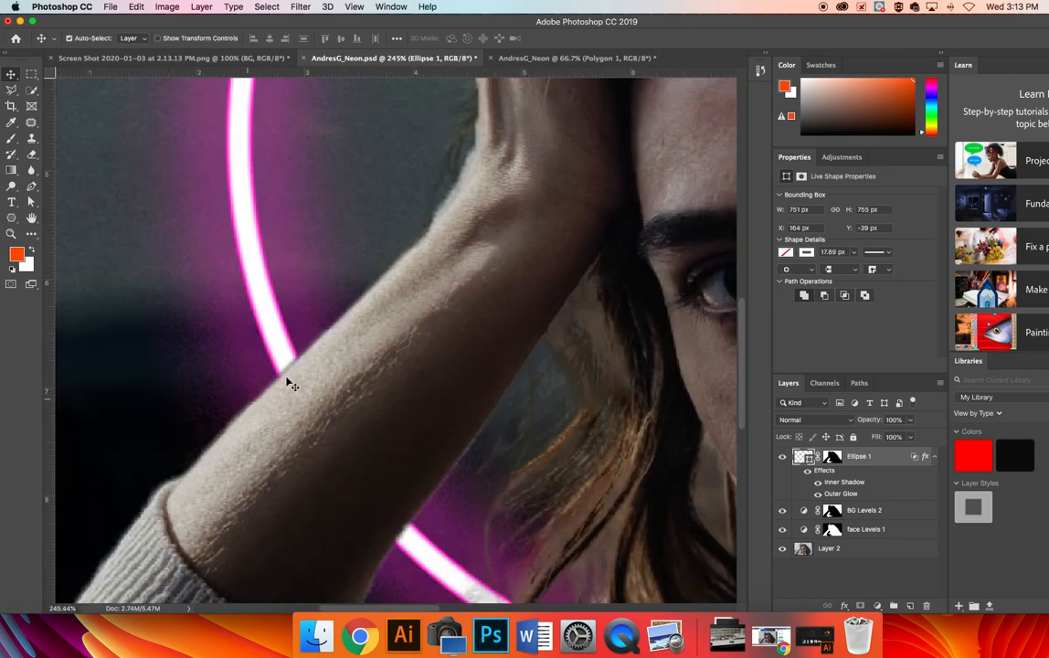
scroll(293, 371, "up", 1)
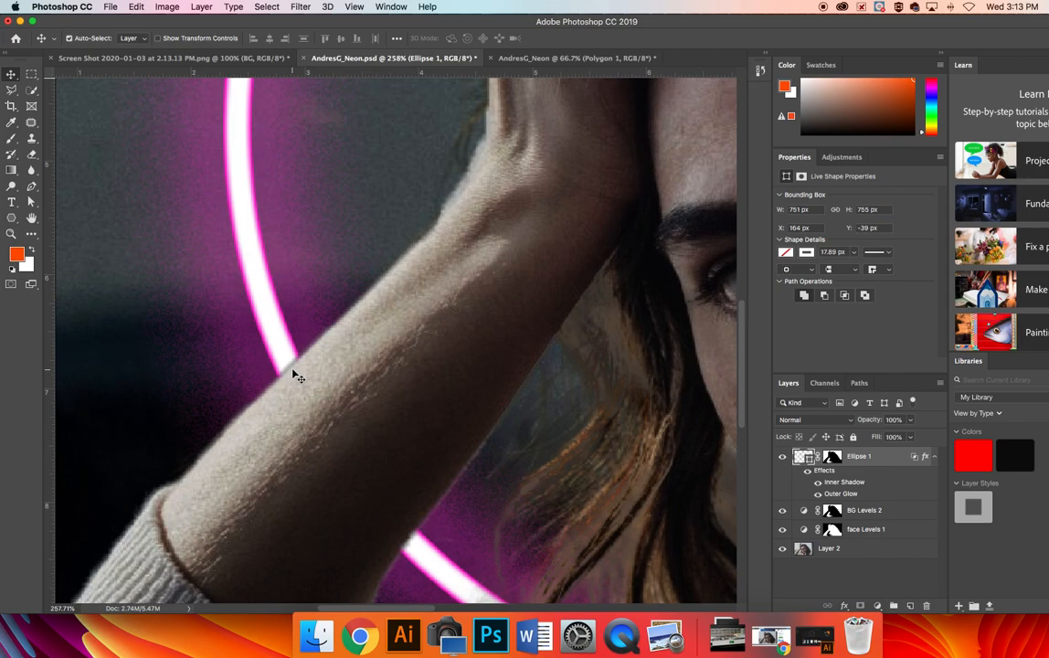
double_click(824, 471)
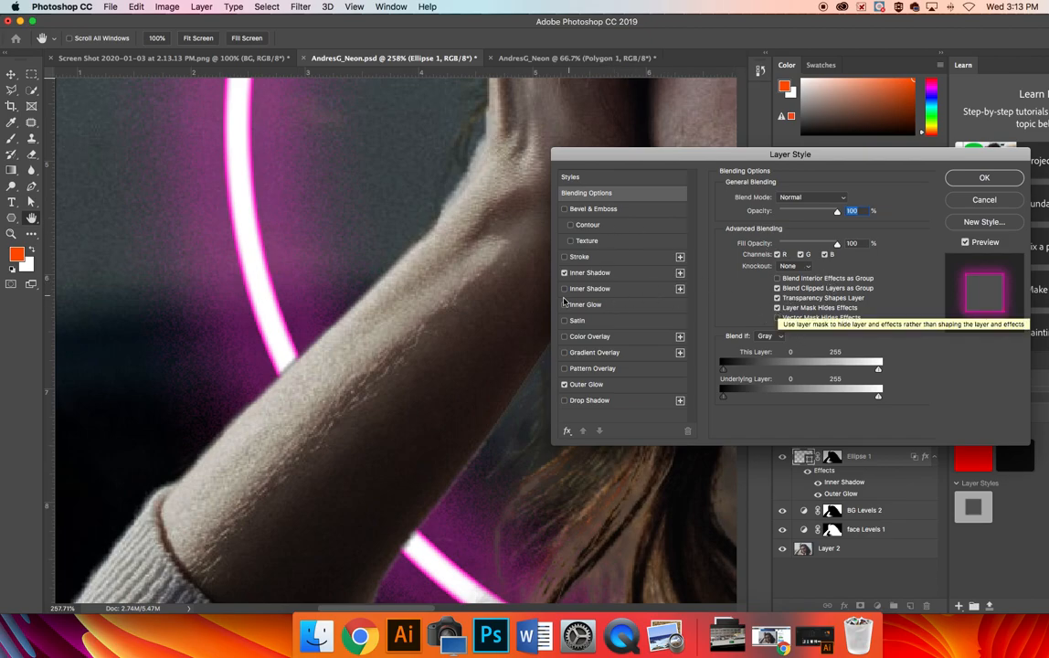
left_click(778, 309)
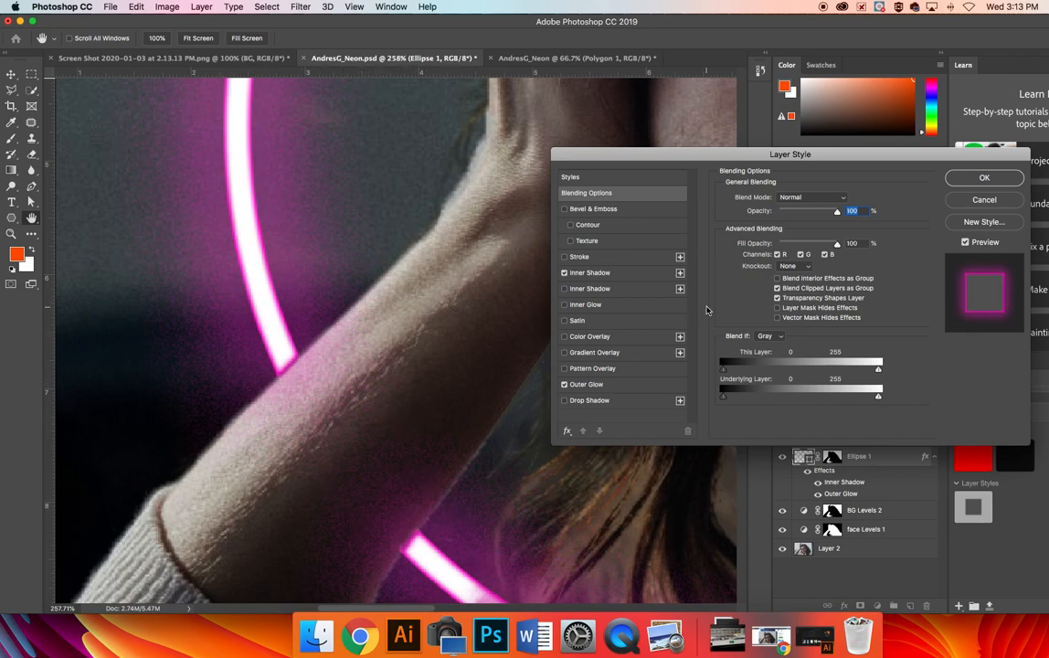
left_click(777, 308)
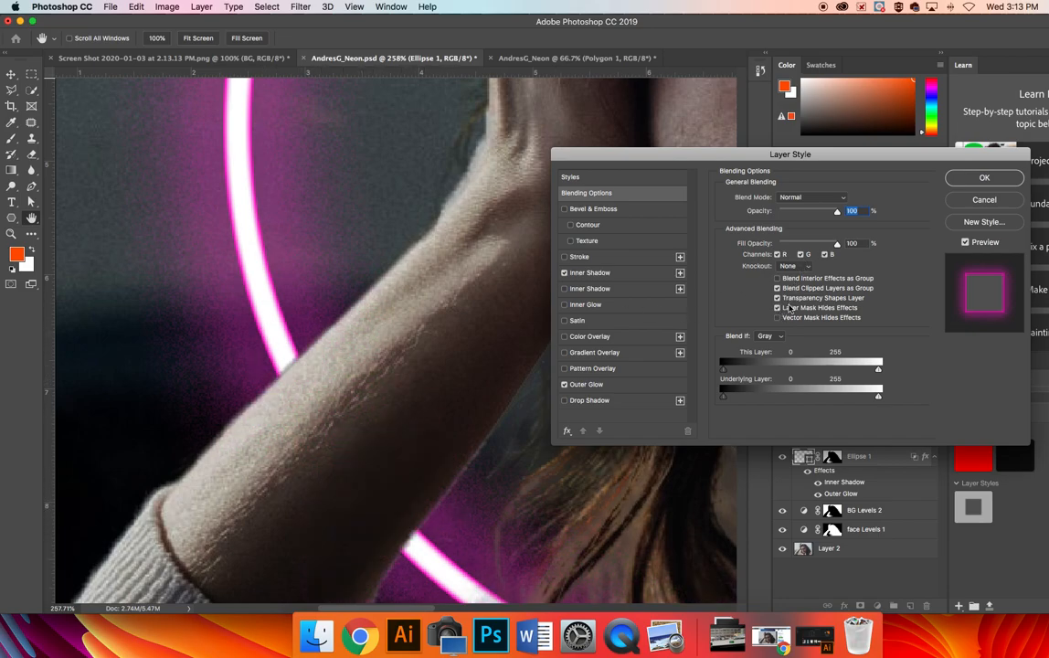
left_click(982, 178)
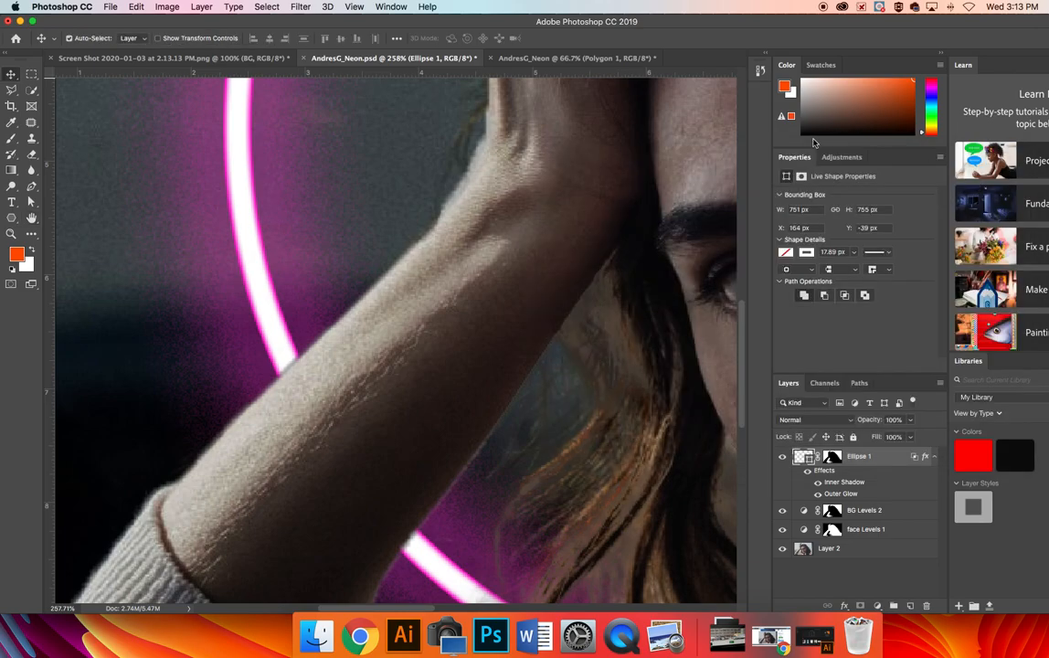
Back in the working document, add a Levels adjustment above Layer 1 and darken its midtones to 0.23
left_click(555, 59)
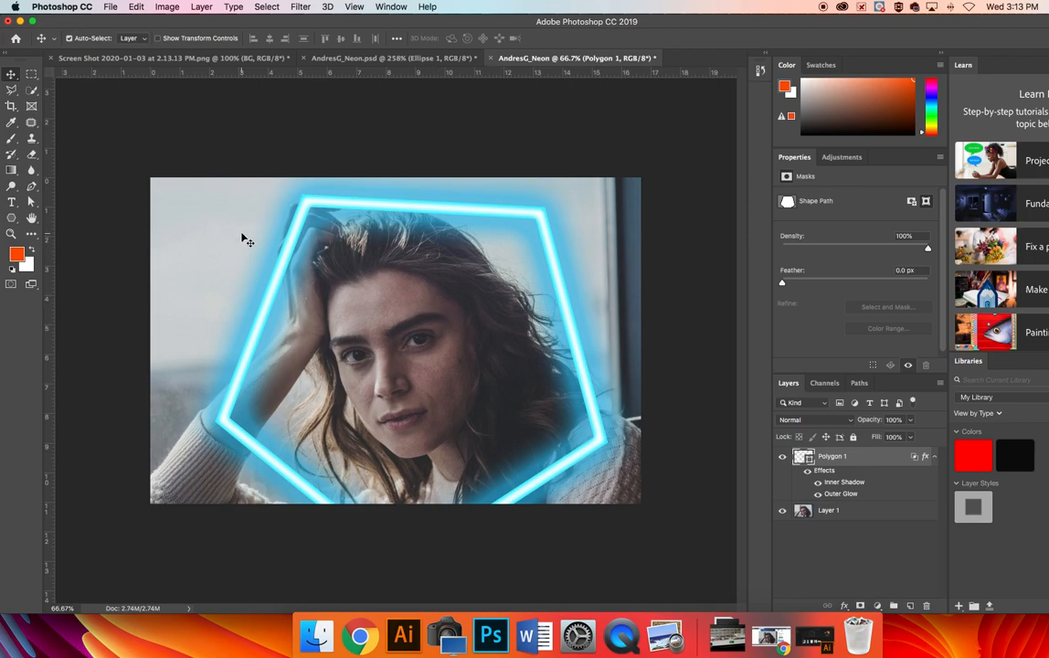
left_click(840, 512)
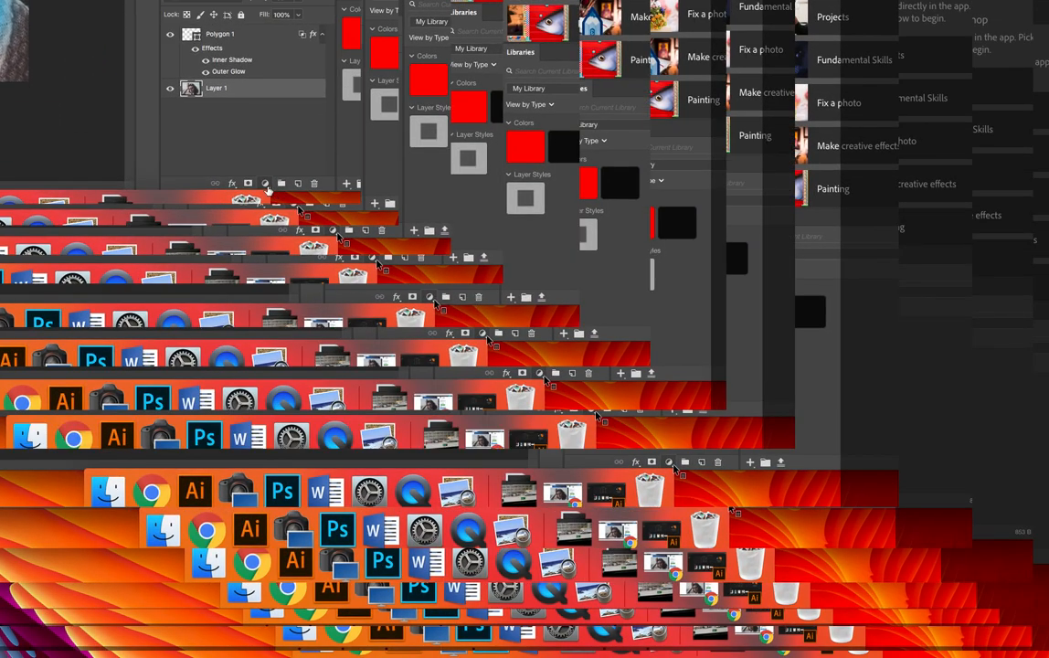
left_click(265, 184)
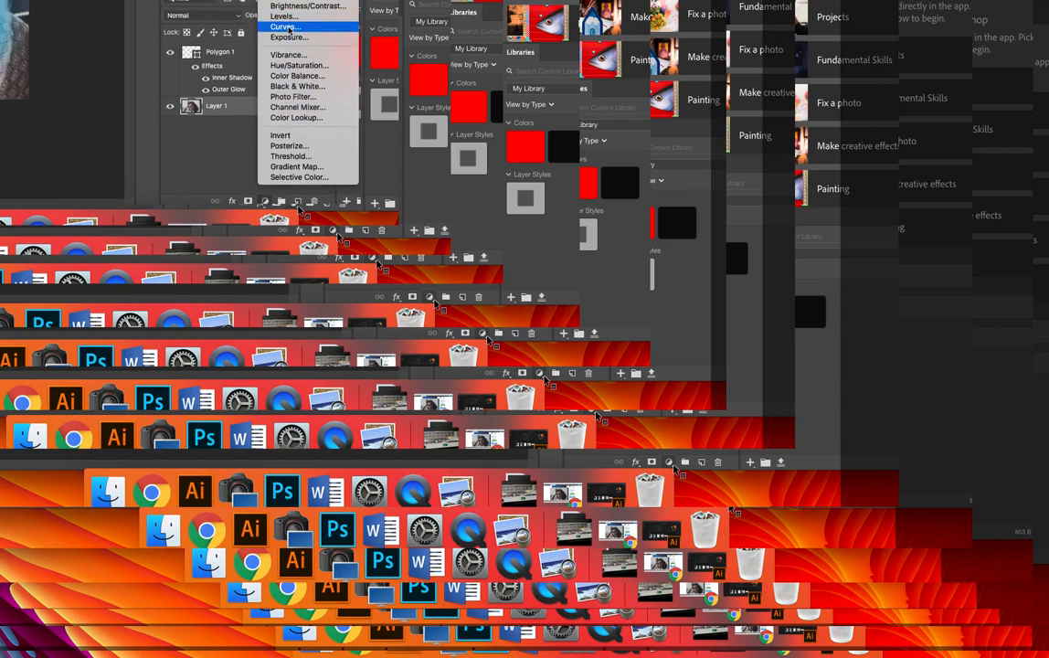
left_click(265, 15)
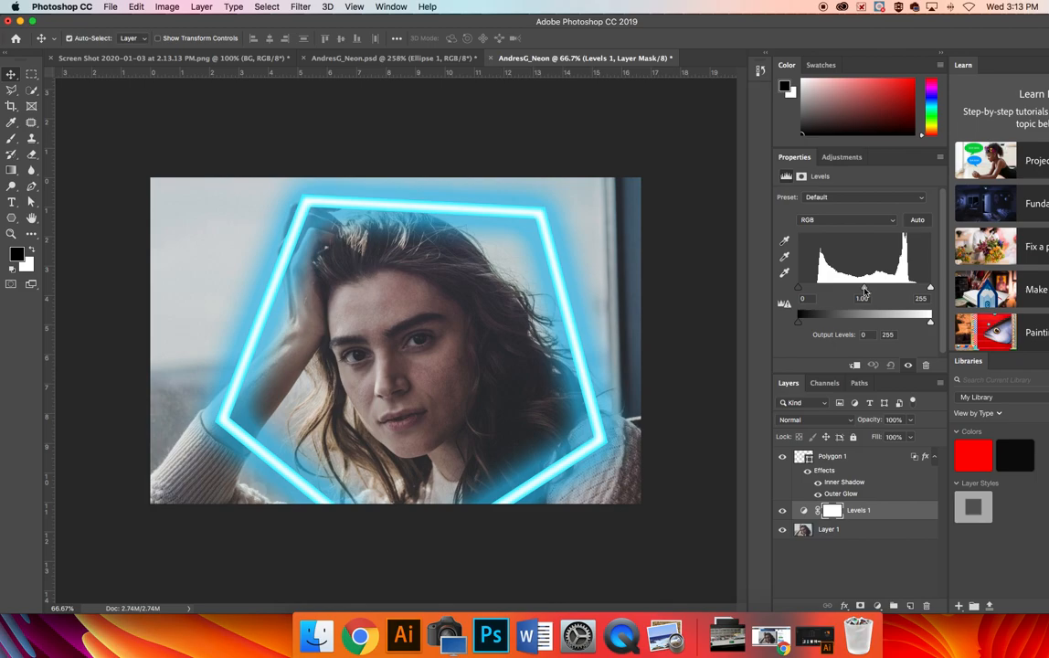
left_click_drag(864, 288, 911, 289)
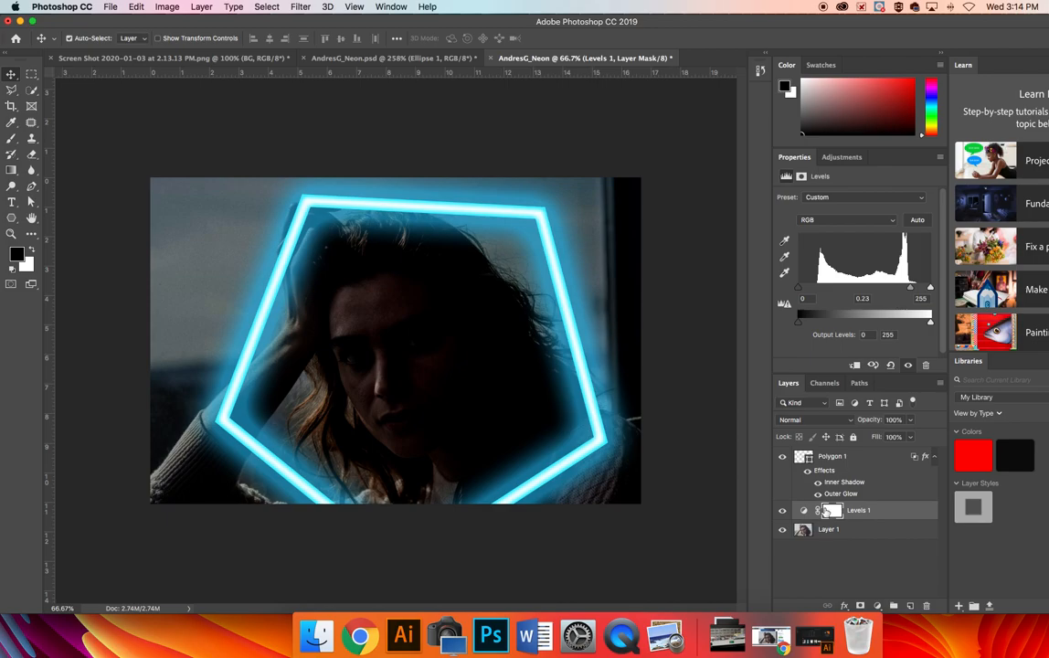
left_click(877, 606)
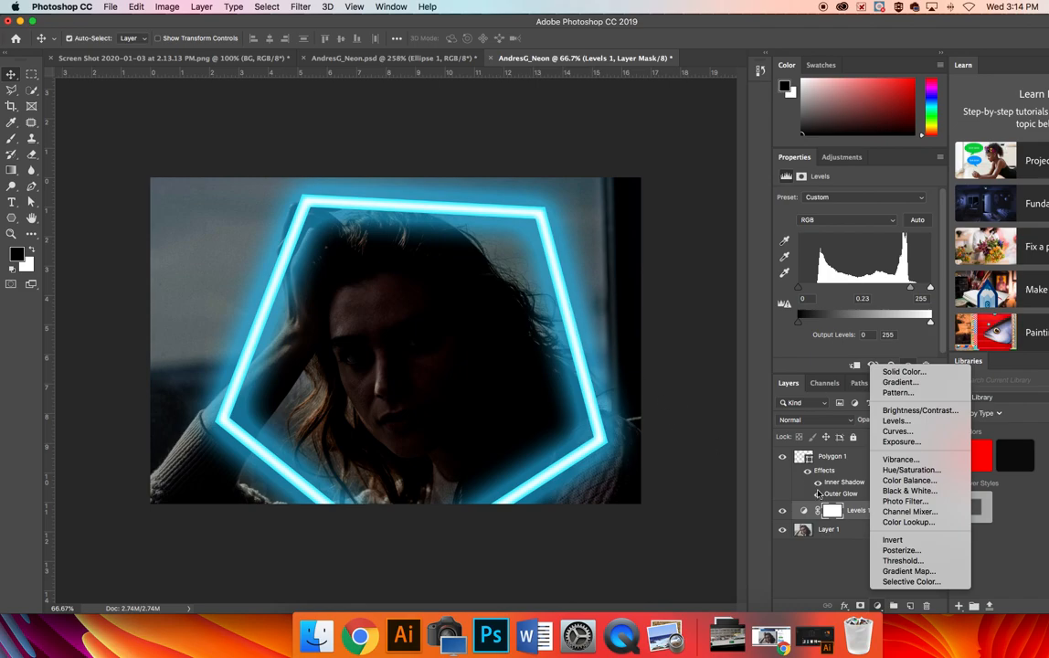
left_click(830, 555)
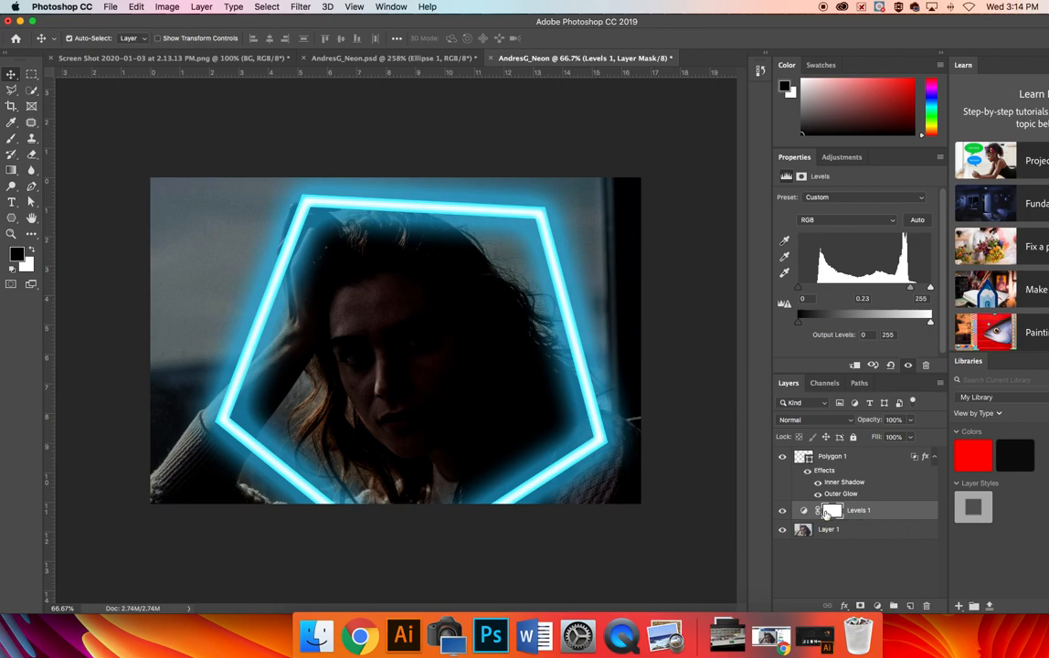
left_click(619, 638)
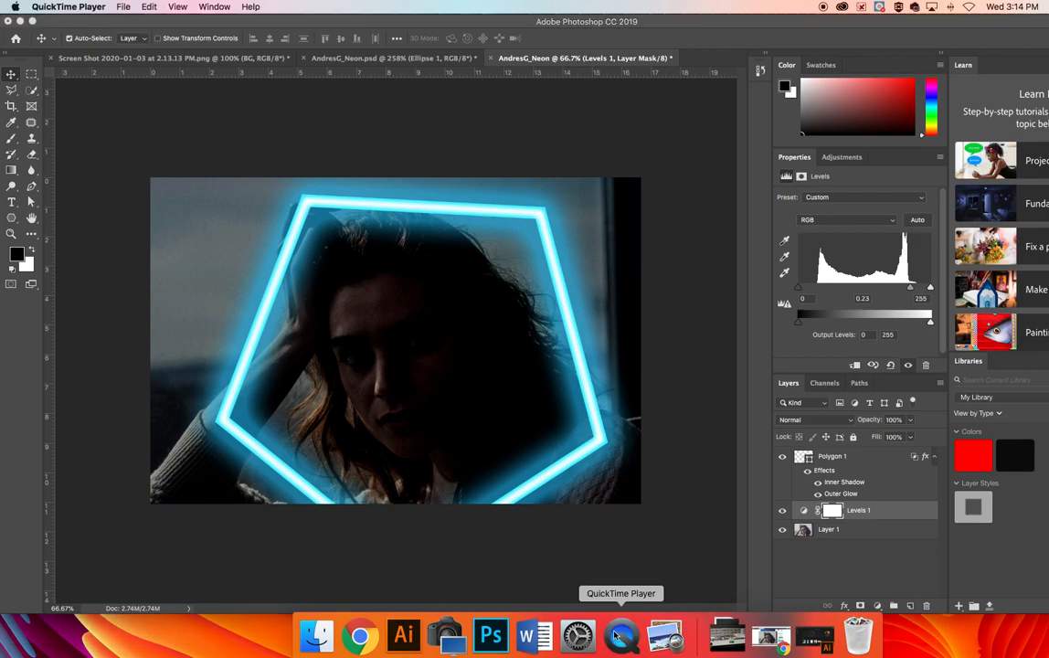